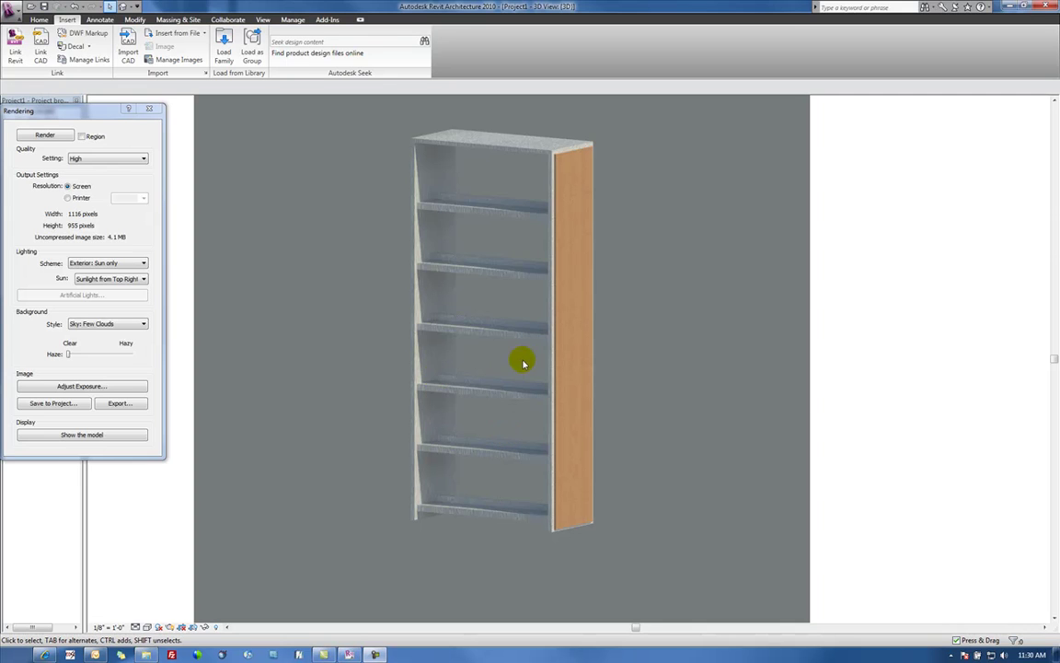
# Close the rendering settings and return to the 3D model of the bookcase
pyautogui.press('Escape')
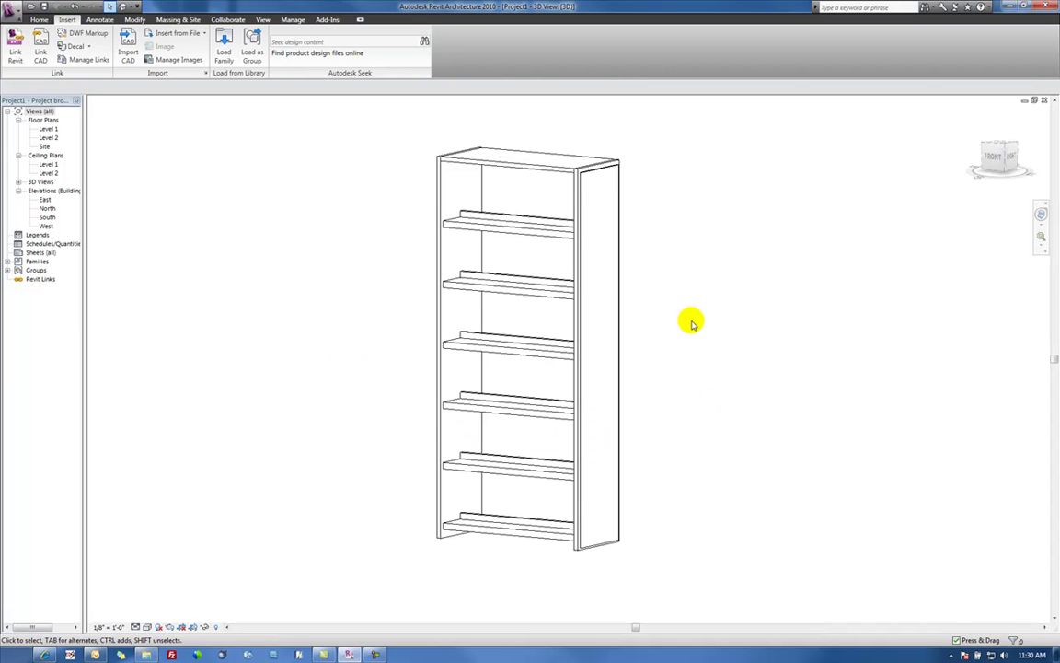
pyautogui.scroll(3, 672, 307)
pyautogui.moveTo(693, 322); pyautogui.dragTo(771, 368, button='middle')
pyautogui.scroll(2, 684, 308)
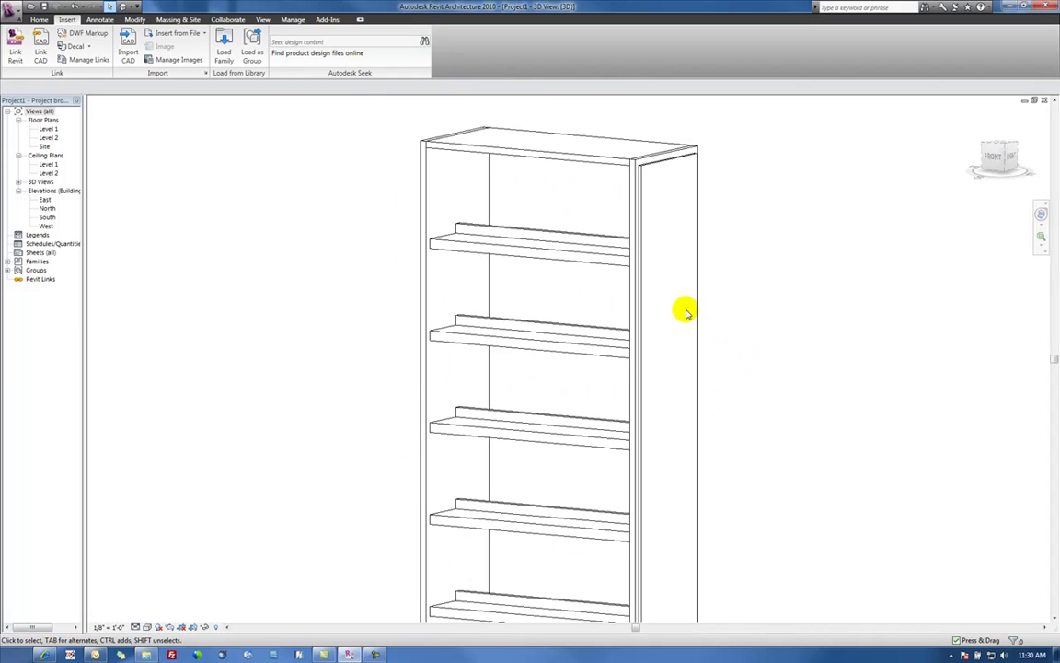
pyautogui.moveTo(726, 324); pyautogui.dragTo(721, 385, button='middle')
pyautogui.scroll(1, 721, 384)
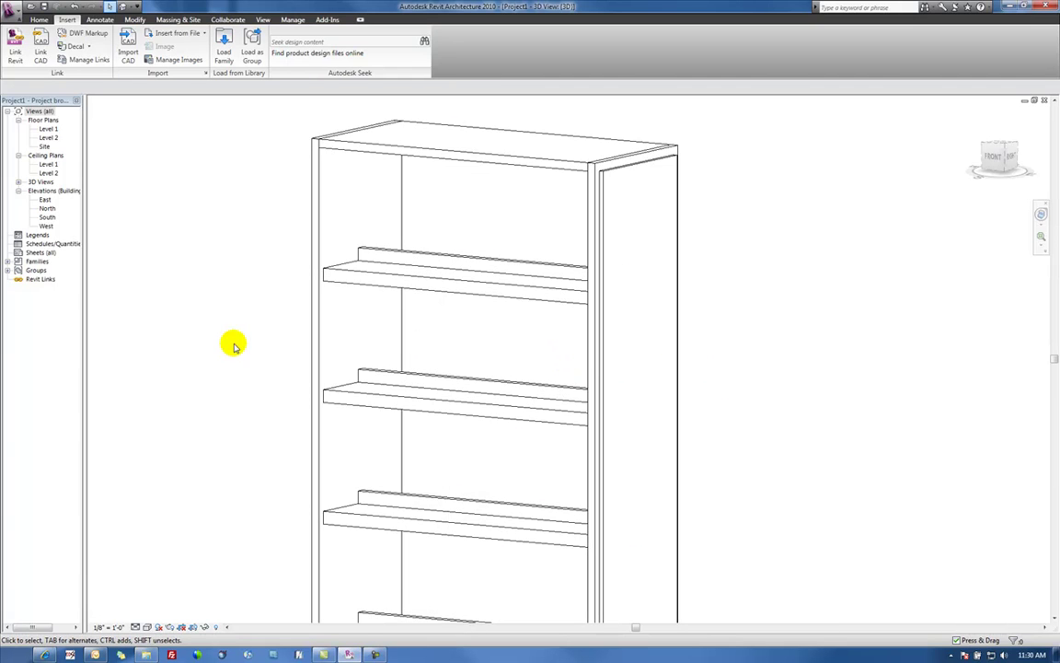
# Start an in-place model component in the Furniture category and name it "Bookcase Image Surface"
pyautogui.click(39, 19)
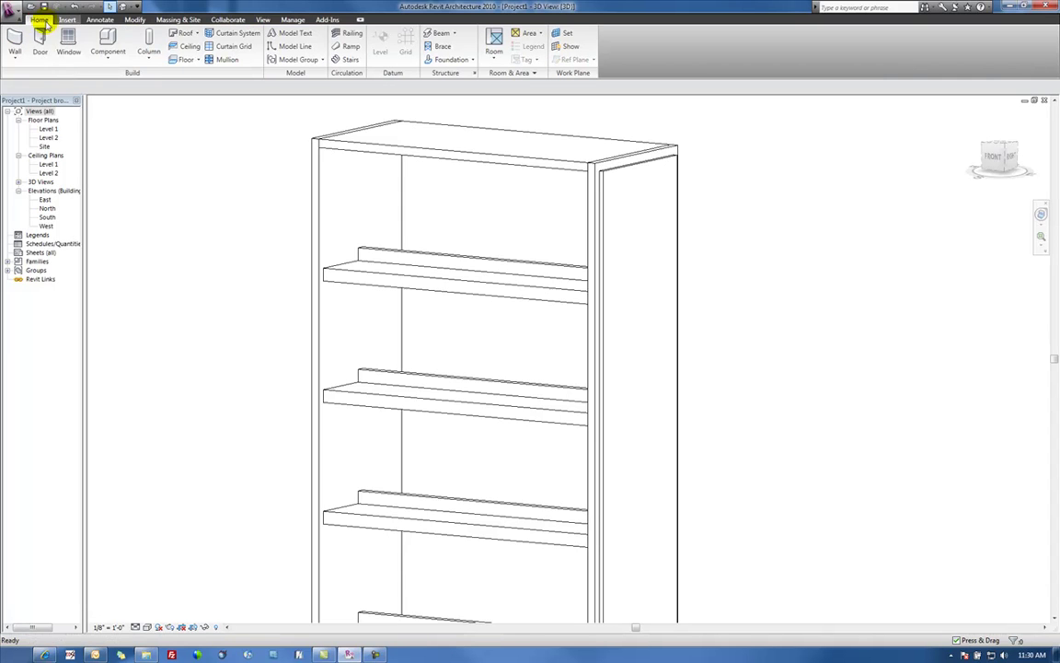
pyautogui.click(107, 51)
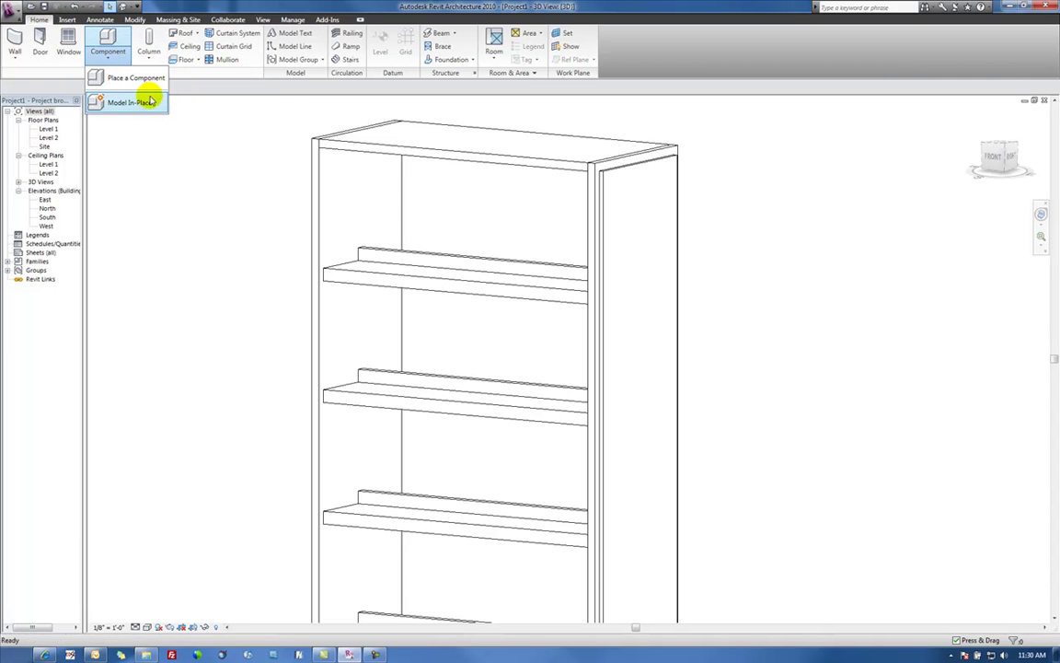
pyautogui.click(150, 103)
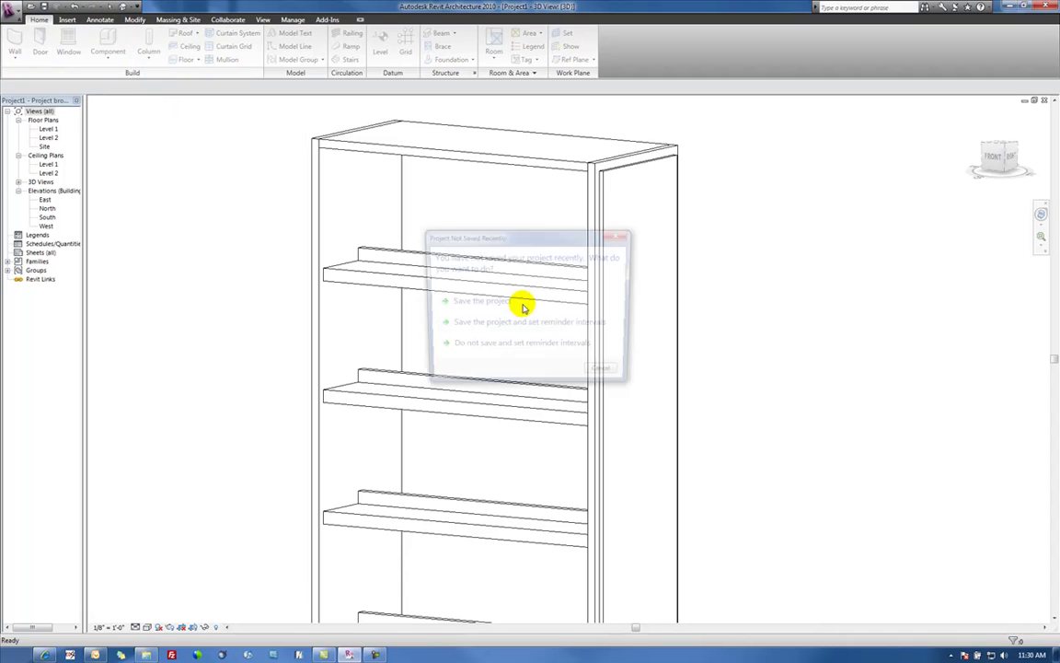
pyautogui.click(513, 360)
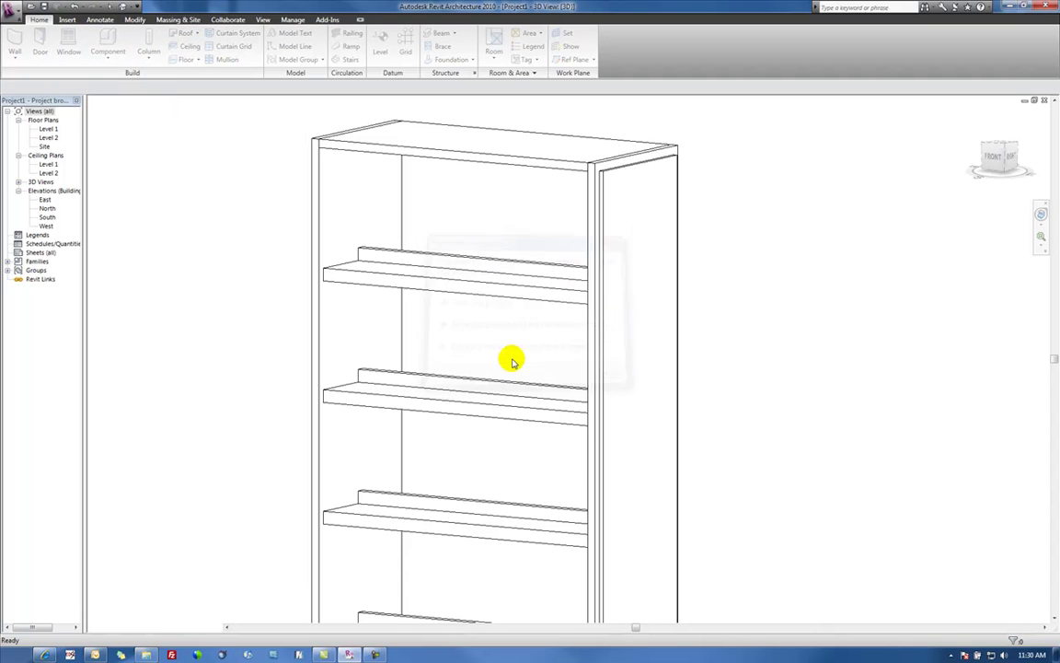
pyautogui.click(465, 276)
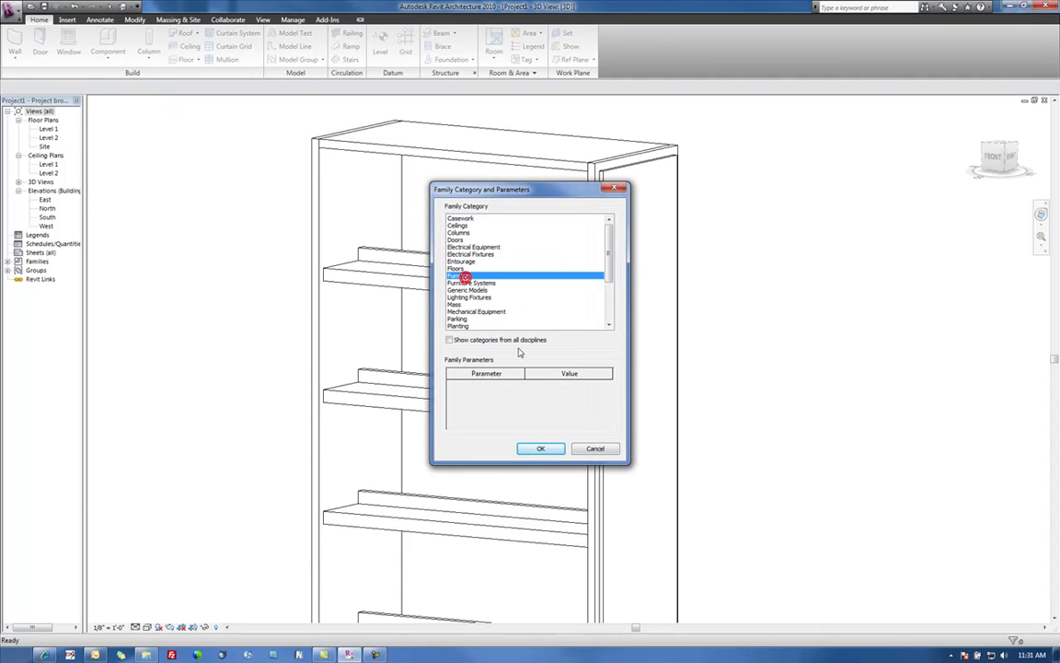
pyautogui.click(540, 448)
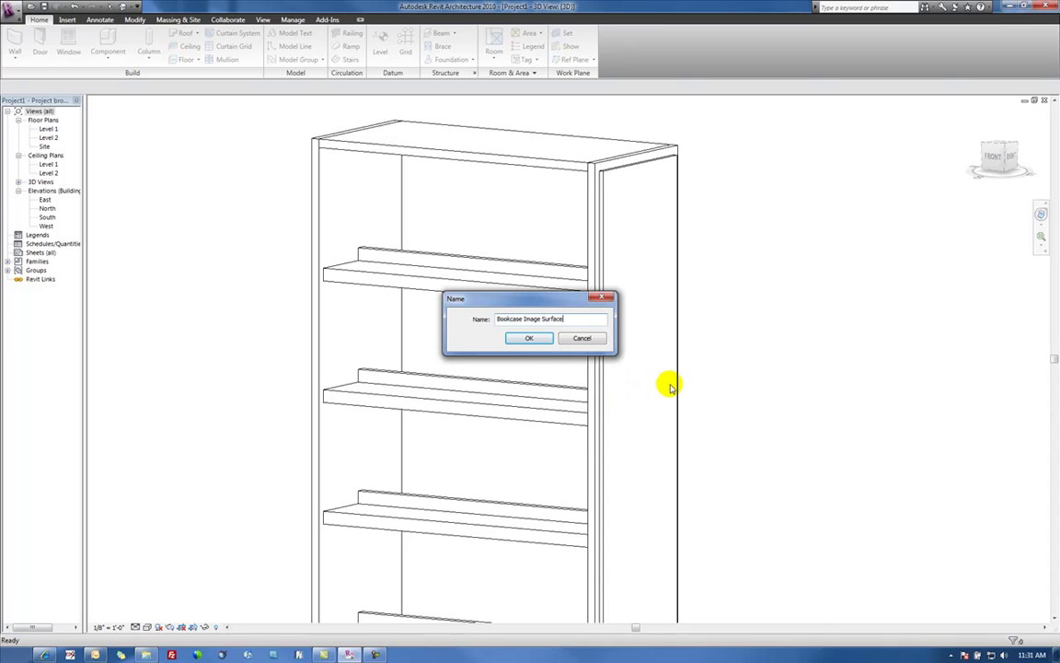
pyautogui.click(531, 339)
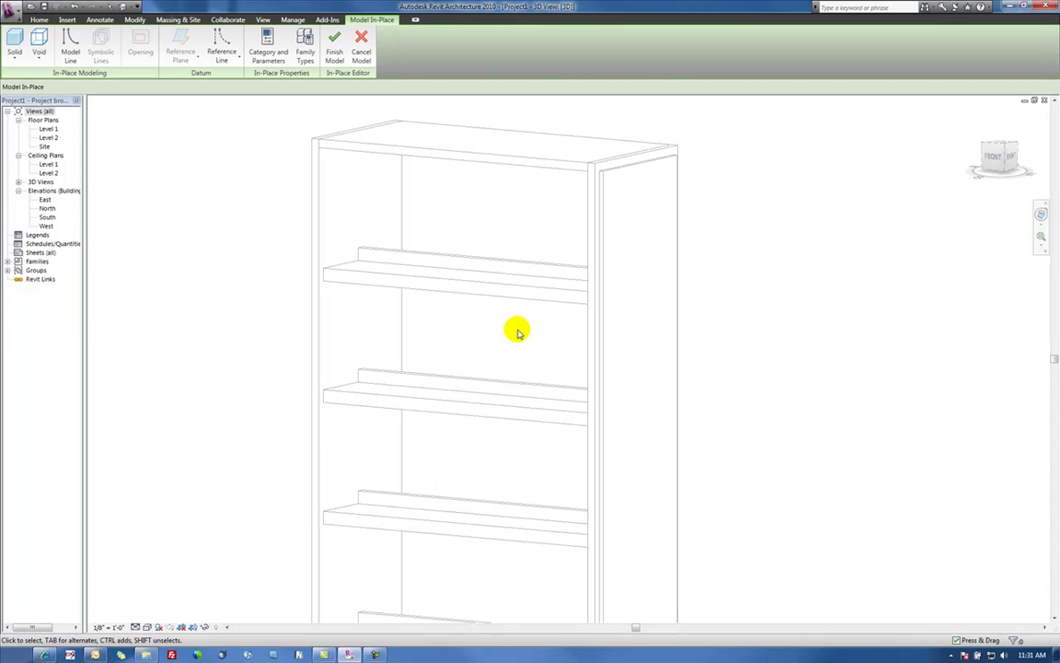
# Begin a solid extrusion and set its work plane by picking the front face of the bookcase's uppermost inner shelf
pyautogui.click(17, 62)
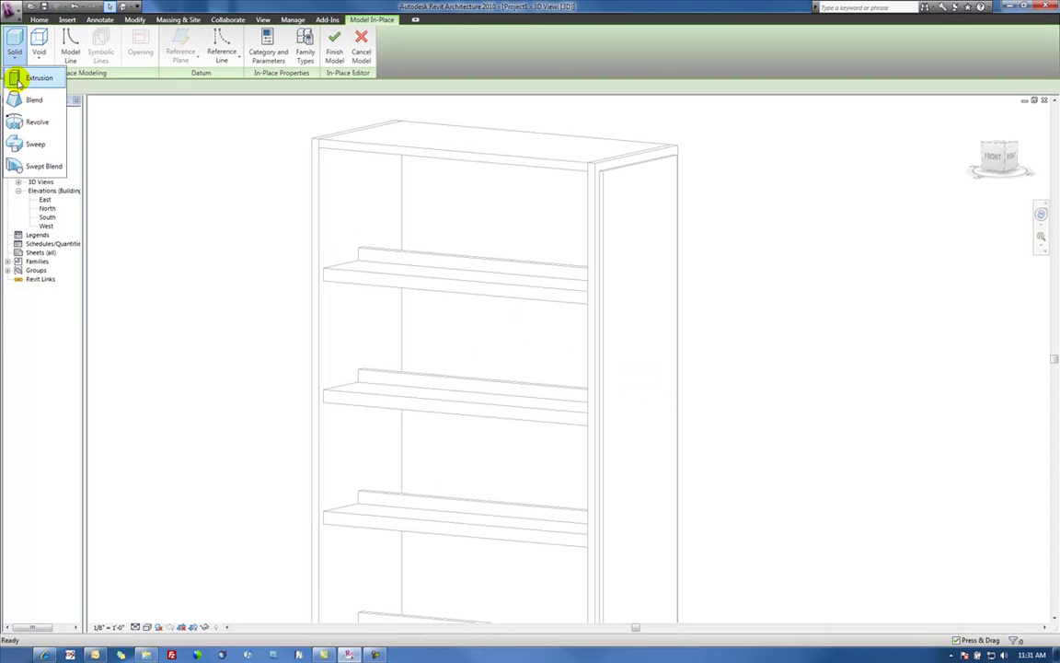
pyautogui.click(17, 80)
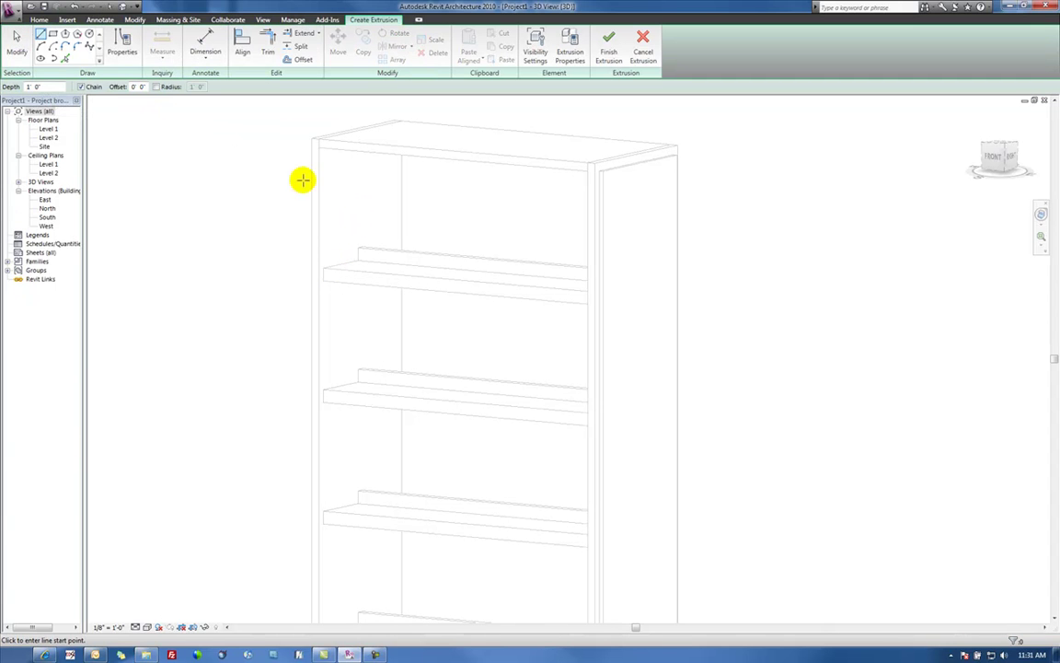
pyautogui.click(40, 20)
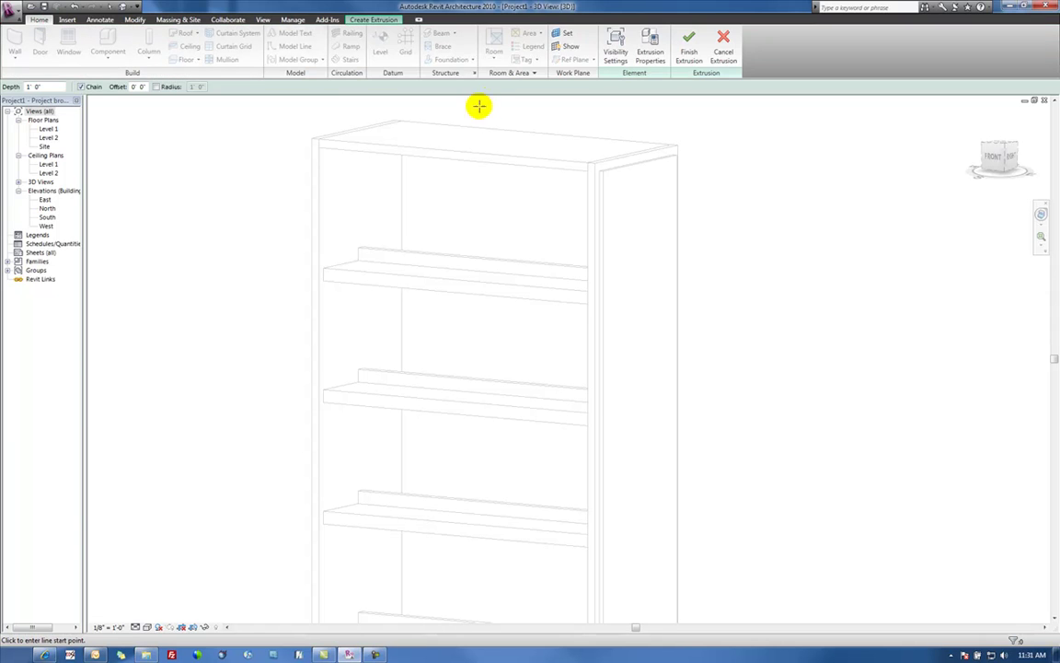
pyautogui.click(560, 35)
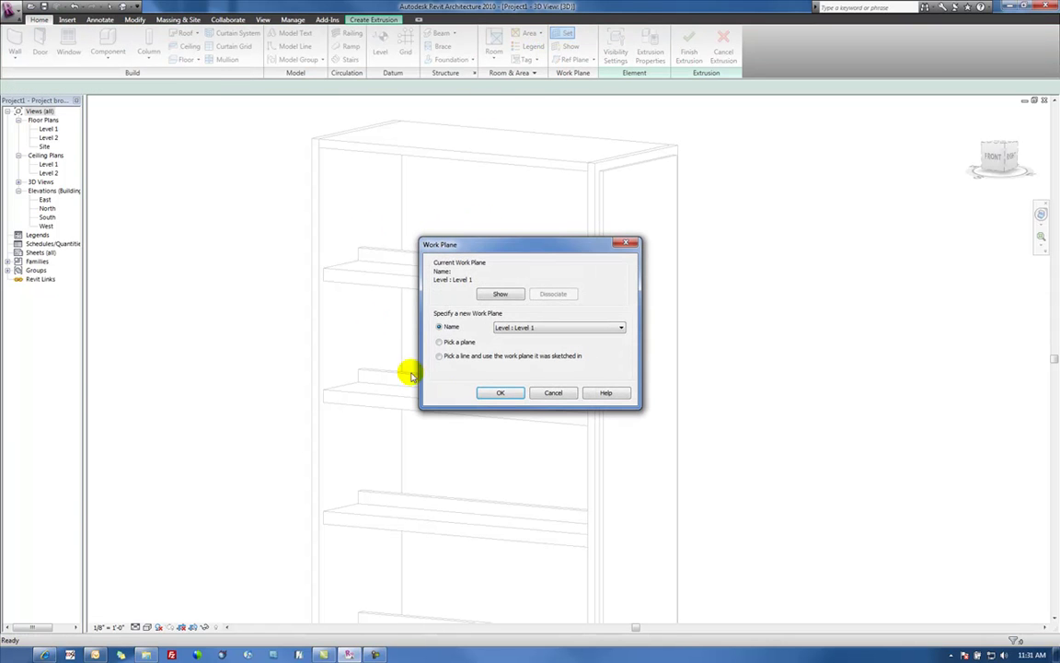
pyautogui.click(487, 392)
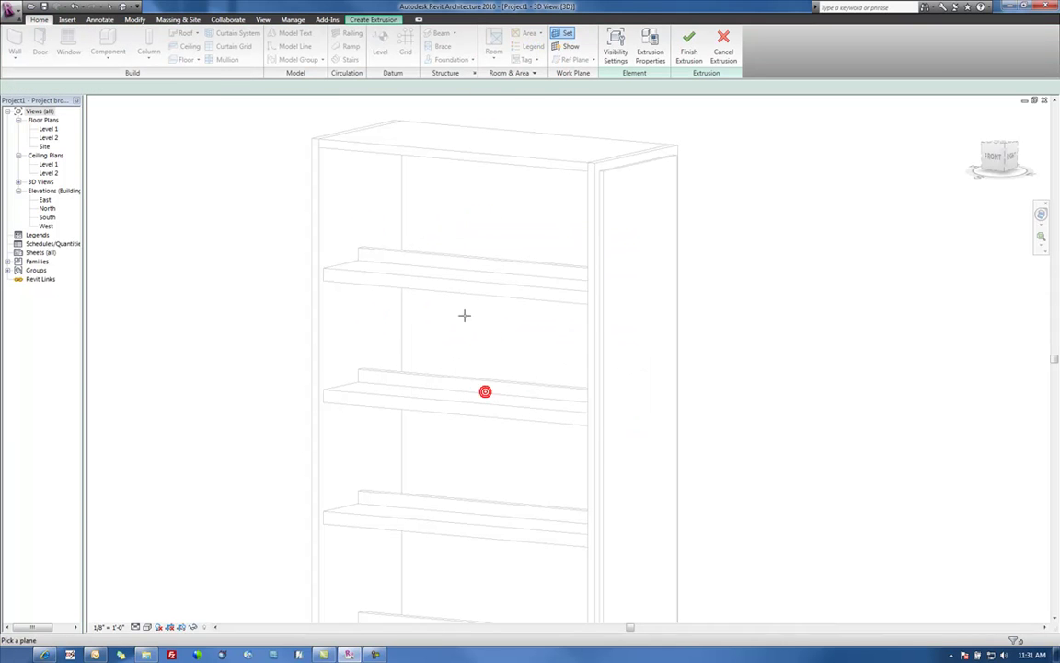
pyautogui.click(325, 270)
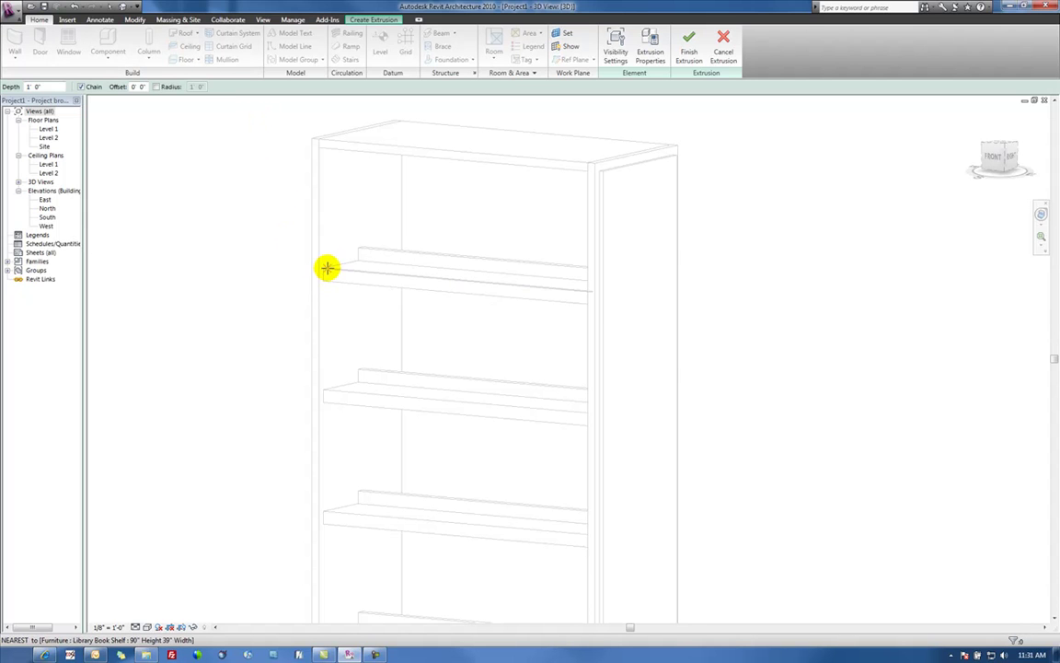
# Sketch a rectangle about 3' 1 1/4" wide and 3 1/4" tall, starting at the front corner of the uppermost inner shelf
pyautogui.click(324, 268)
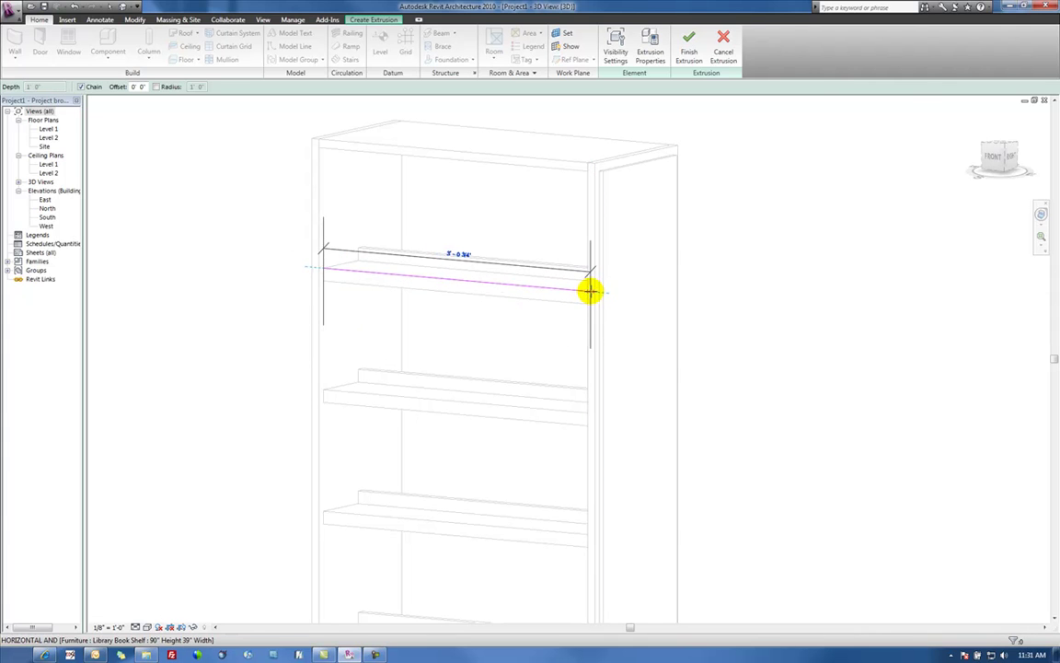
pyautogui.press('Escape')
pyautogui.click(373, 19)
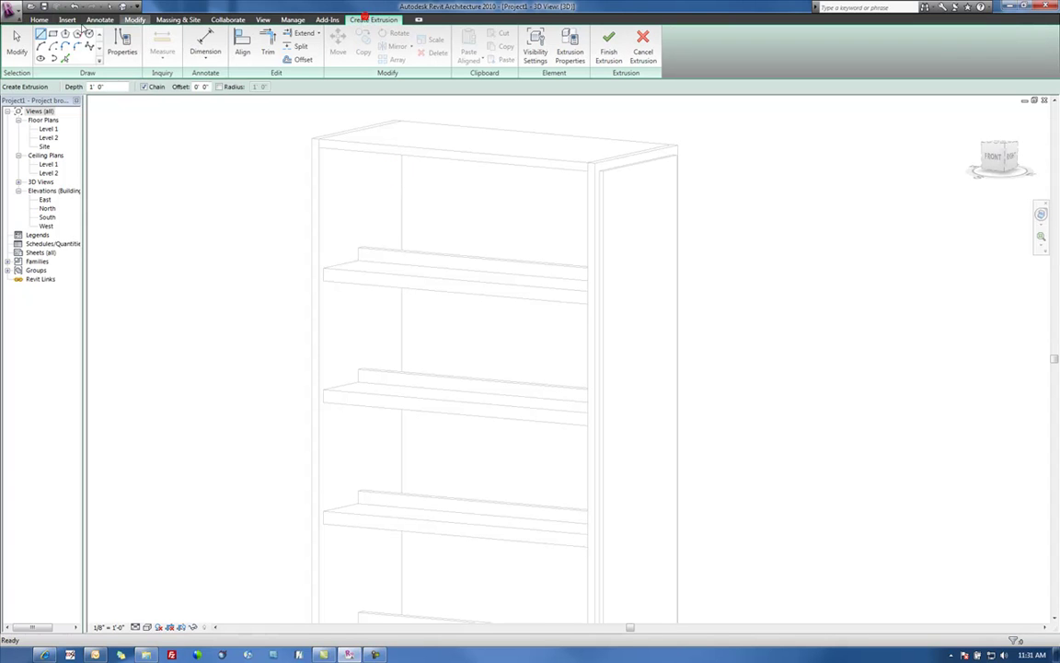
pyautogui.click(324, 267)
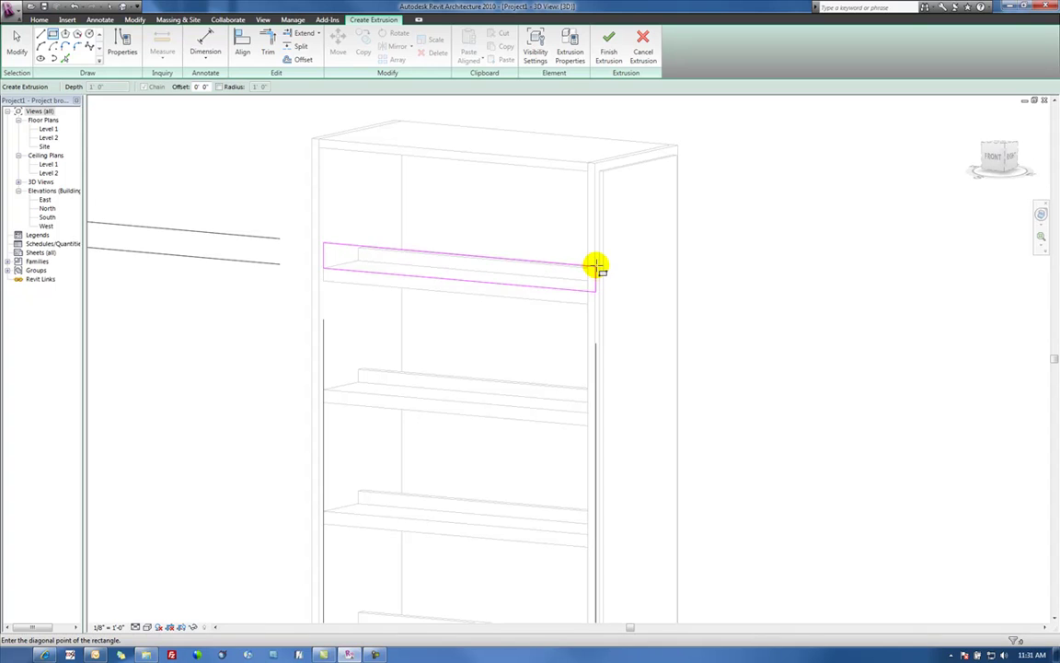
pyautogui.click(593, 265)
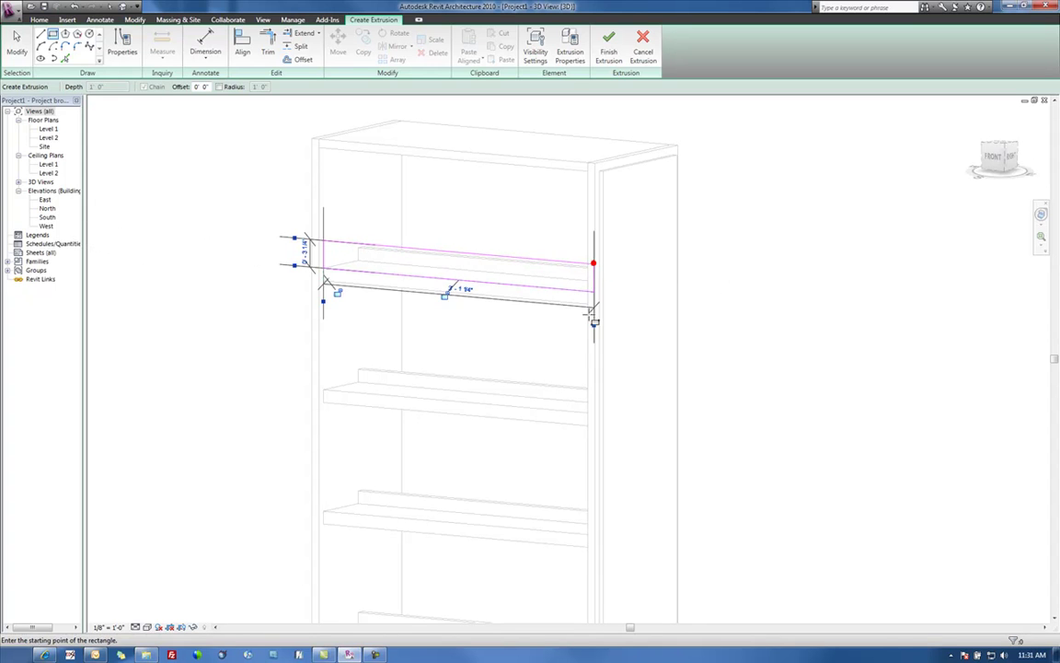
pyautogui.press('Escape')
pyautogui.press('Escape')
# In the front view, move the rectangle's right edge onto the inner face of the side panel, making it 3' 1" wide
pyautogui.click(986, 167)
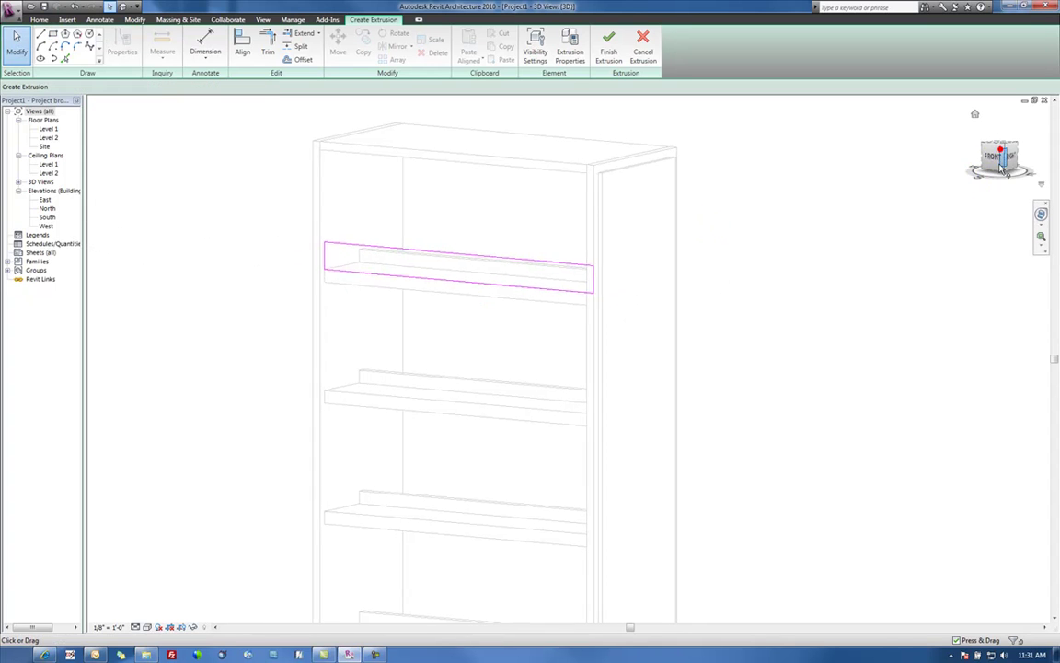
pyautogui.scroll(4, 650, 195)
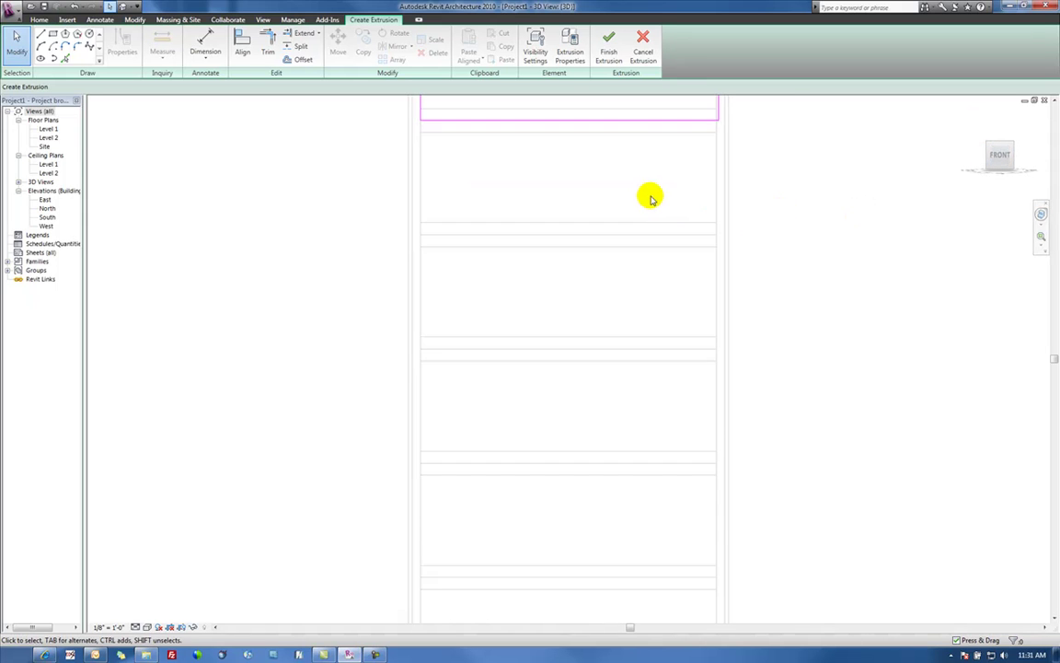
pyautogui.moveTo(681, 223); pyautogui.dragTo(646, 349, button='middle')
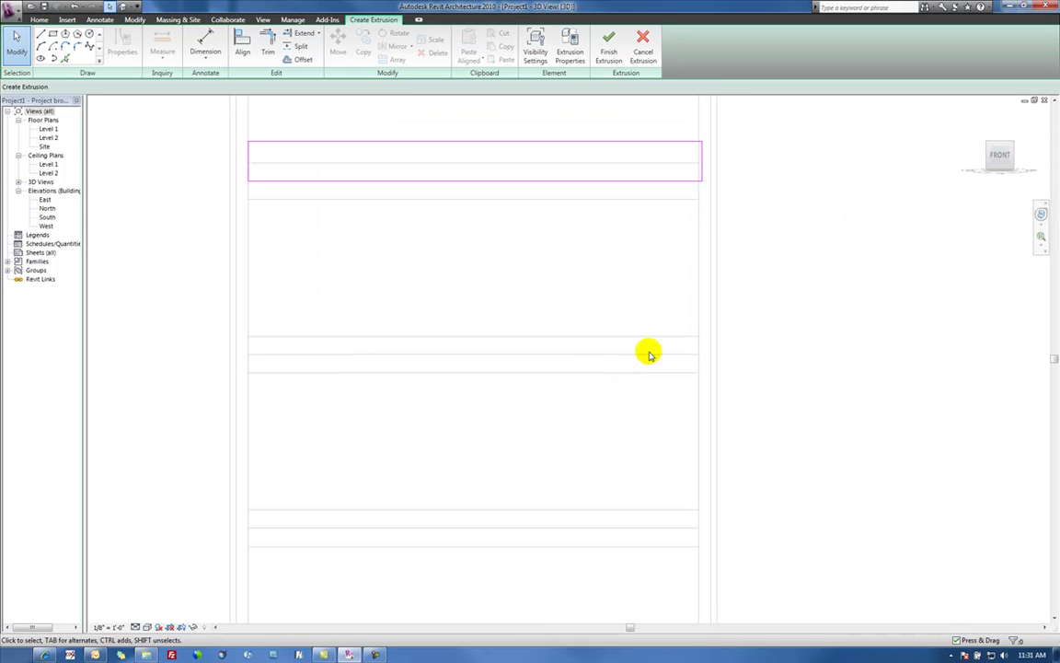
pyautogui.click(701, 159)
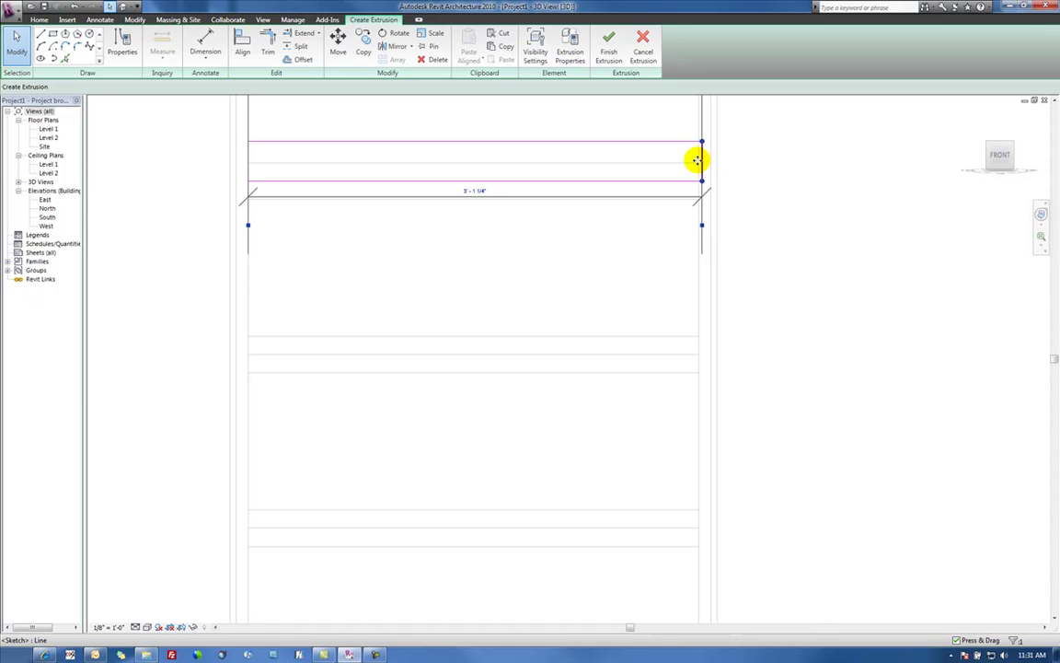
pyautogui.moveTo(696, 160)
pyautogui.mouseDown()
pyautogui.moveTo(686, 158)
pyautogui.moveTo(697, 160)
pyautogui.mouseUp()
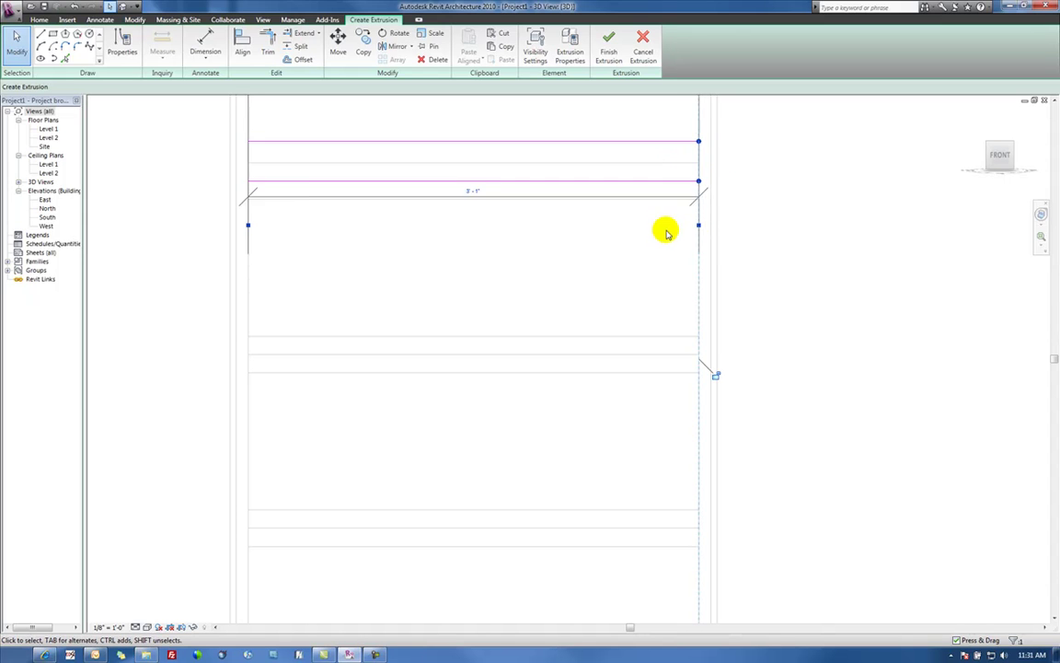
pyautogui.scroll(-2, 666, 233)
pyautogui.click(673, 230)
# Raise the rectangle's top edge to the underside of the bookcase's top panel, making it 1' 2 1/4" tall
pyautogui.moveTo(674, 230); pyautogui.dragTo(605, 357, button='middle')
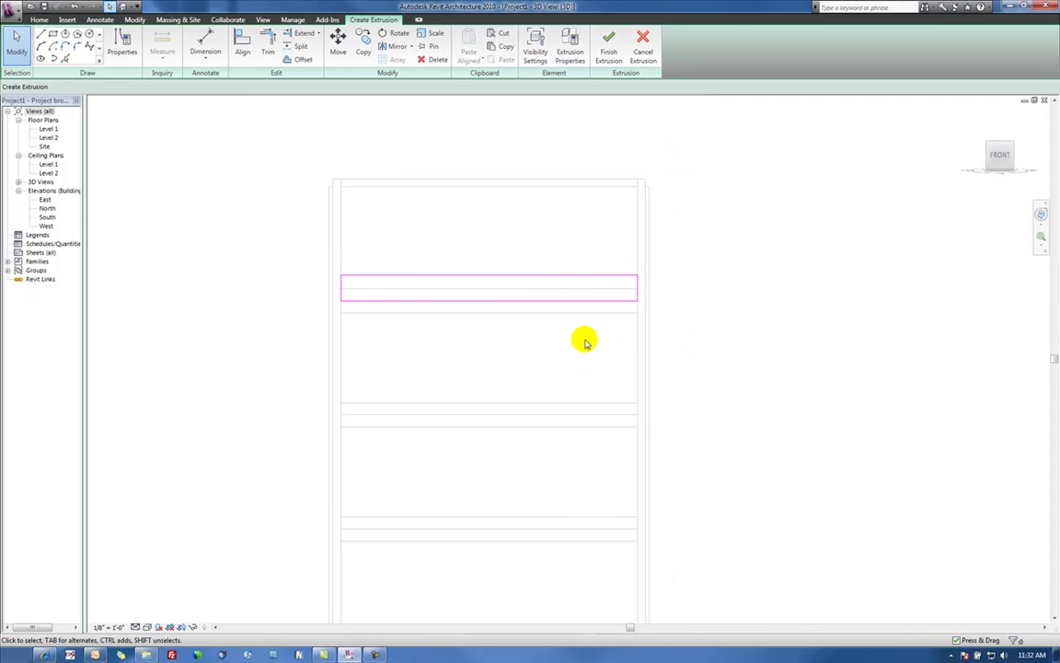
pyautogui.click(509, 278)
pyautogui.moveTo(505, 276); pyautogui.dragTo(508, 188)
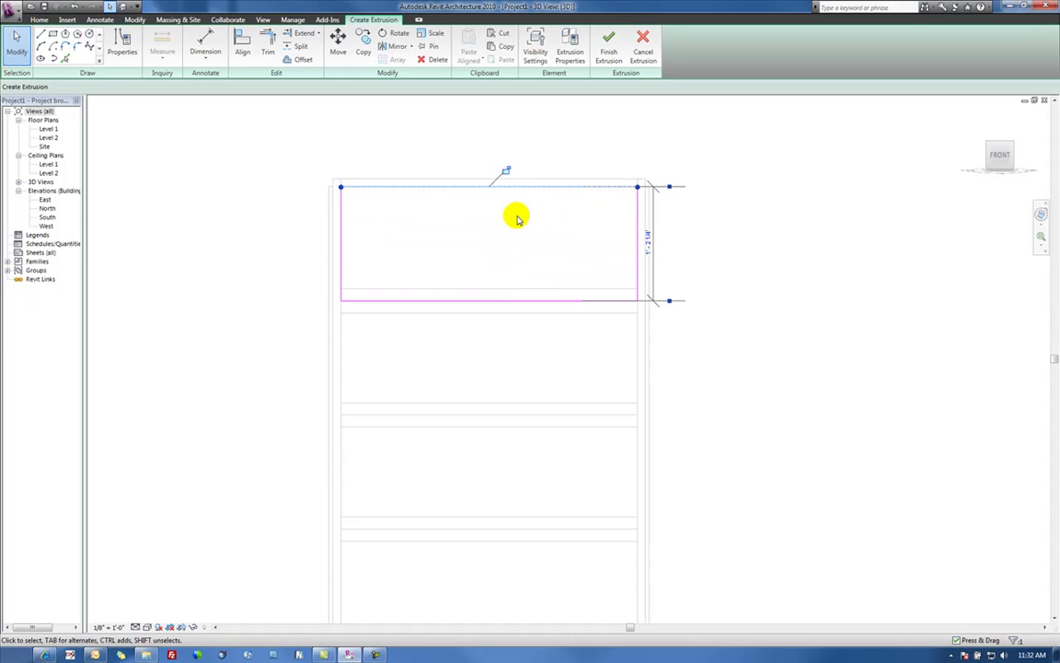
pyautogui.click(540, 322)
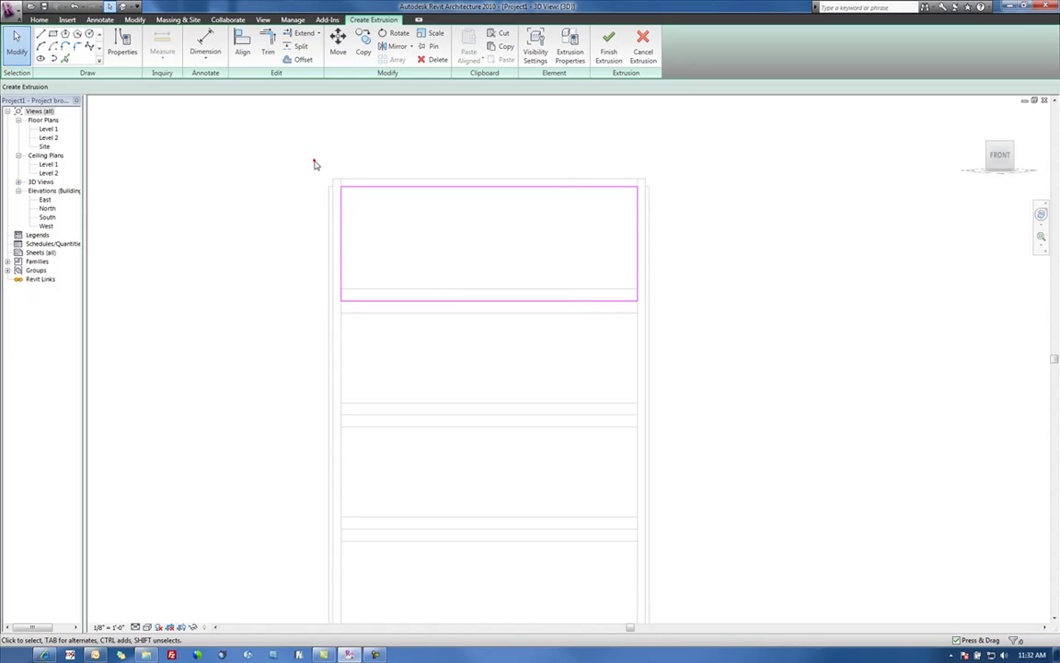
# Copy the whole rectangle 1' 2 1/4" straight down into the second shelf opening with the Multiple option enabled
pyautogui.moveTo(314, 164); pyautogui.dragTo(681, 337)
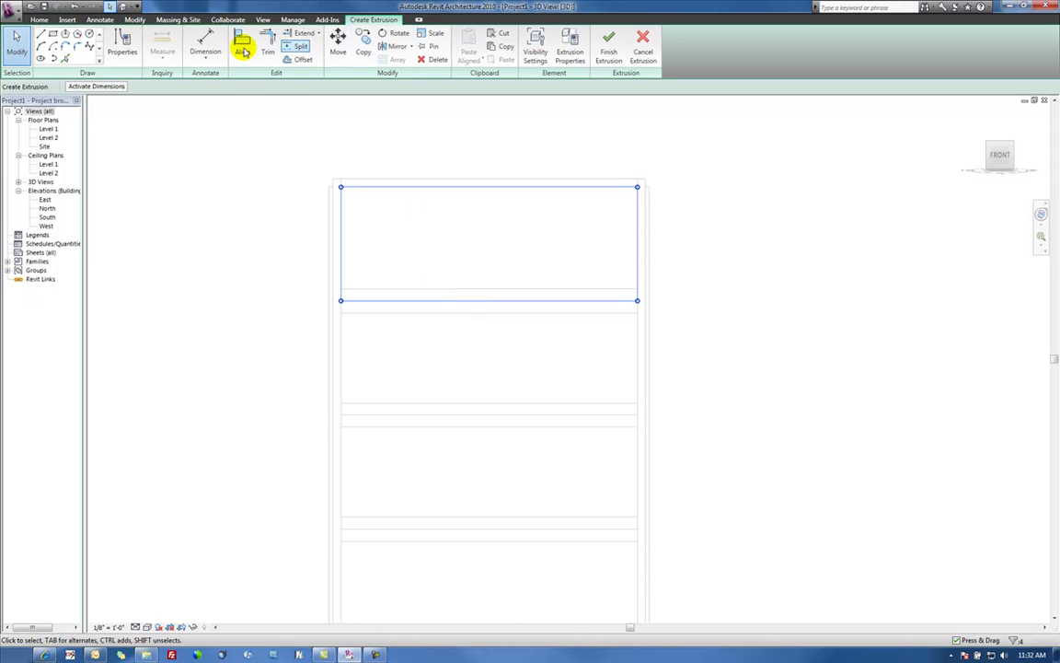
pyautogui.click(364, 52)
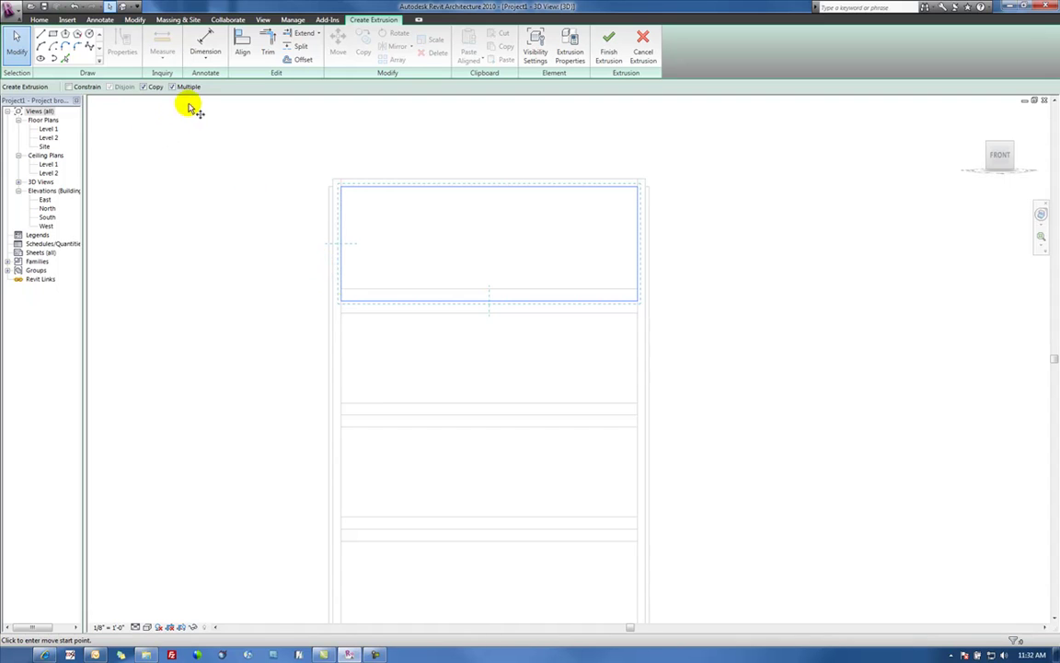
pyautogui.click(393, 298)
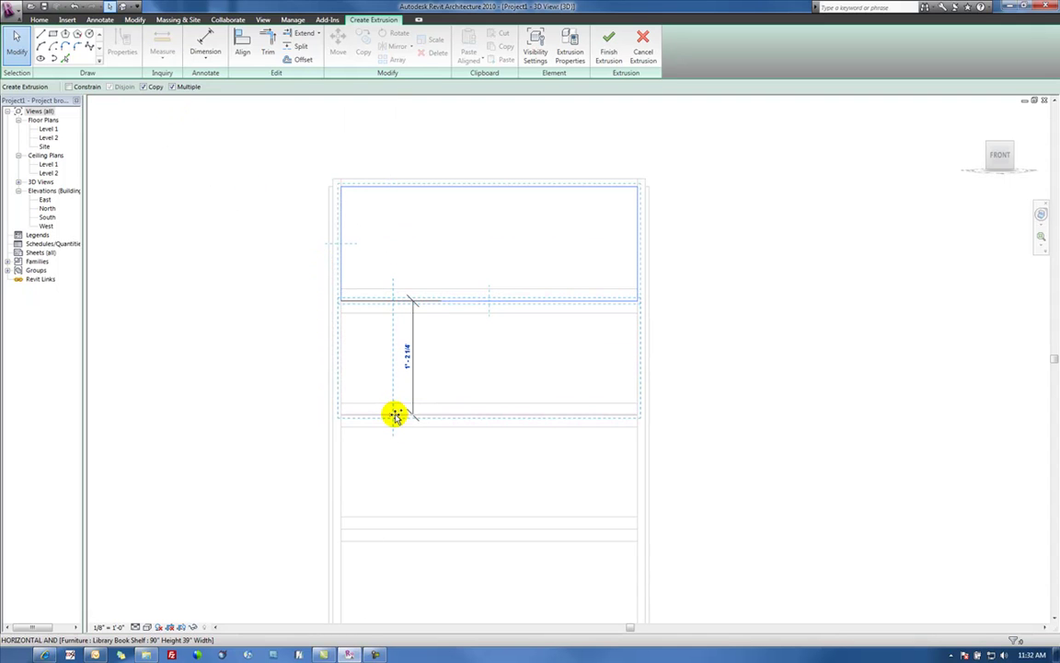
pyautogui.click(394, 414)
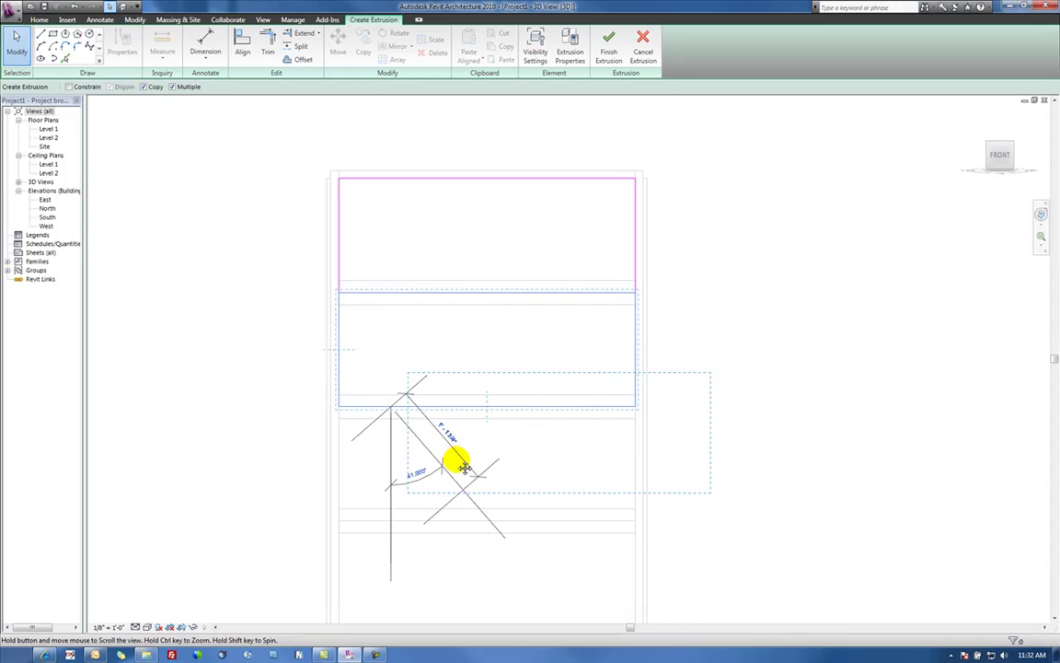
pyautogui.press('Escape')
pyautogui.press('Escape')
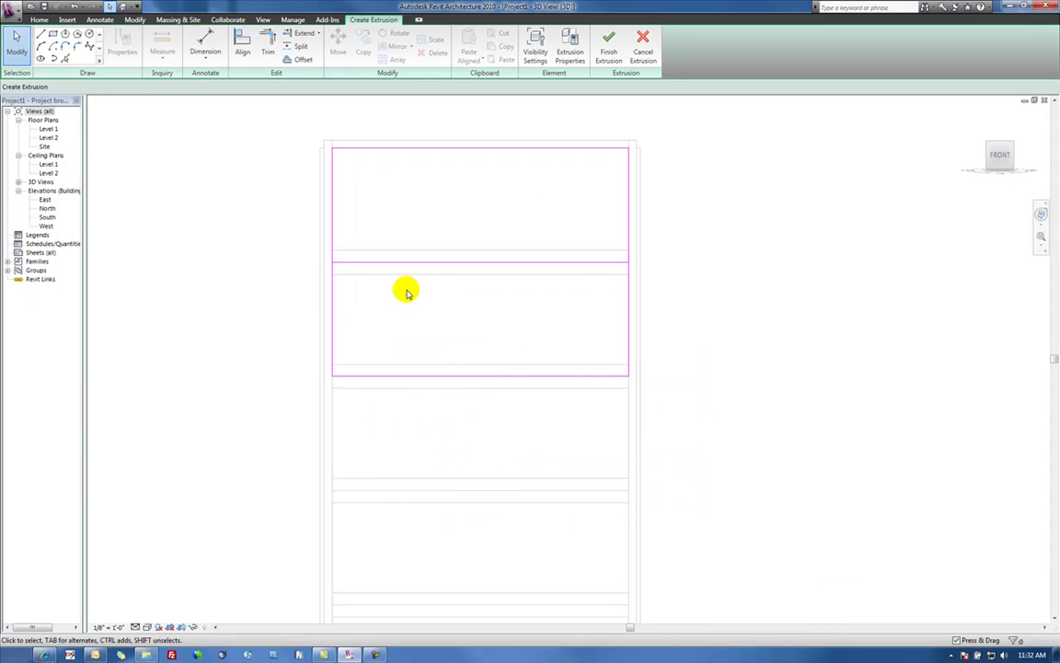
# Move the line shared by the two rectangles down to the underside of the uppermost inner shelf
pyautogui.click(393, 264)
pyautogui.moveTo(398, 263); pyautogui.dragTo(398, 279)
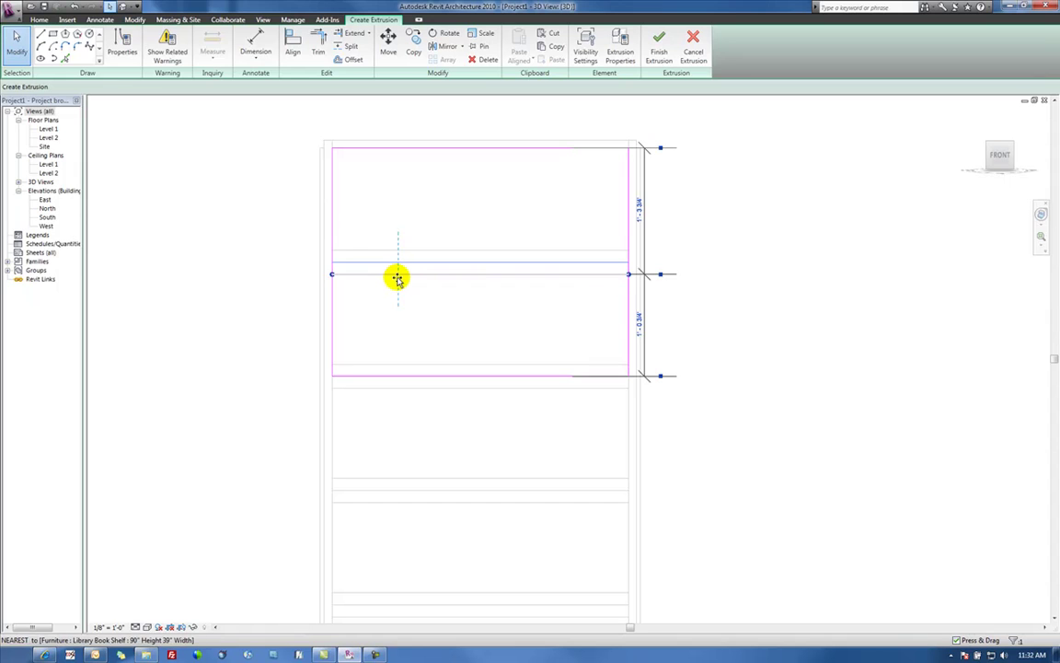
pyautogui.press('Escape')
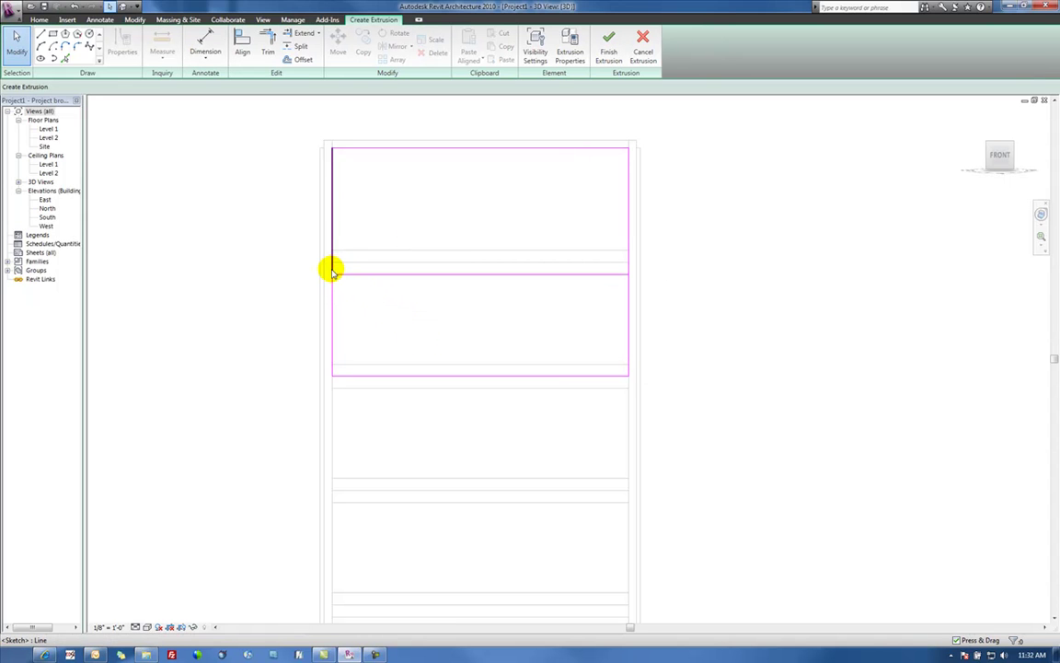
# Separate the second rectangle from the first at the uppermost inner shelf, and copy it down into each of the four remaining shelf openings
pyautogui.click(332, 267)
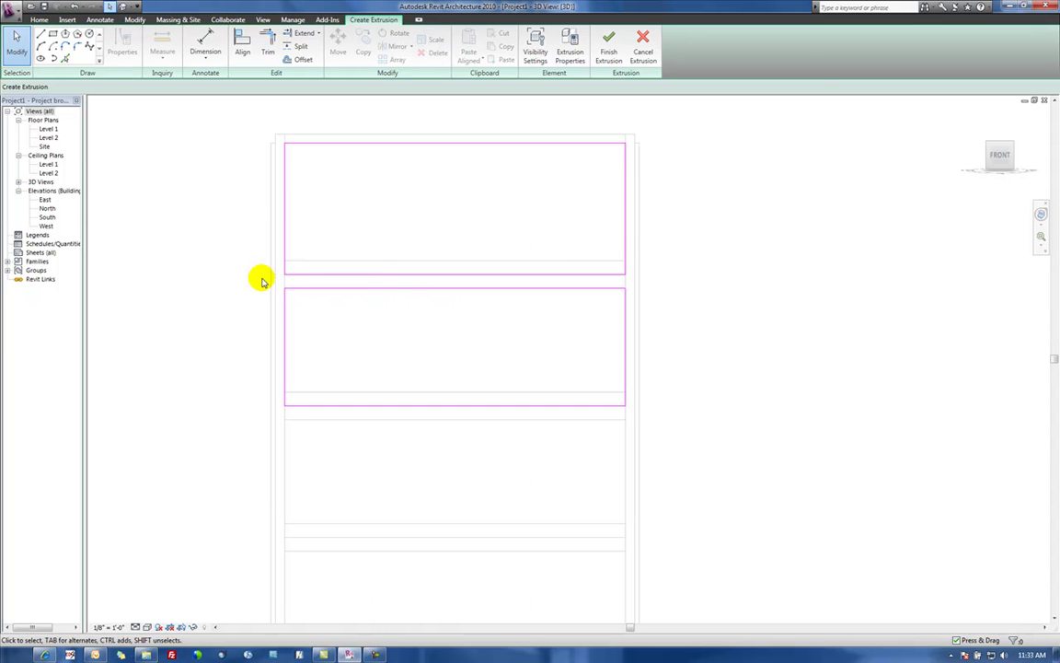
pyautogui.moveTo(246, 277)
pyautogui.mouseDown()
pyautogui.moveTo(527, 381)
pyautogui.moveTo(688, 423)
pyautogui.mouseUp()
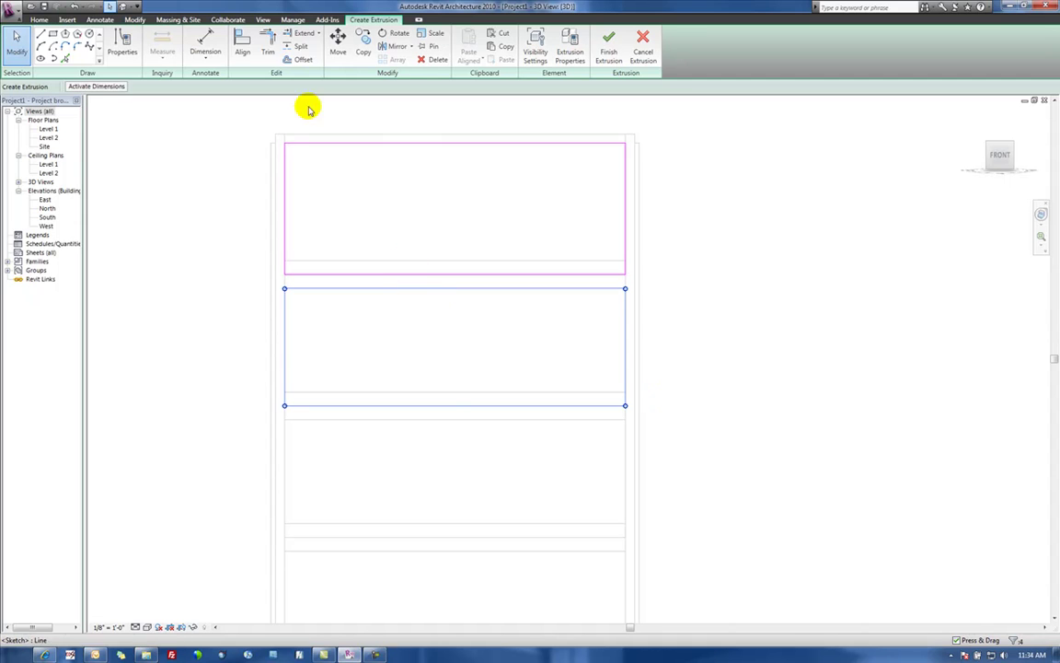
pyautogui.click(363, 46)
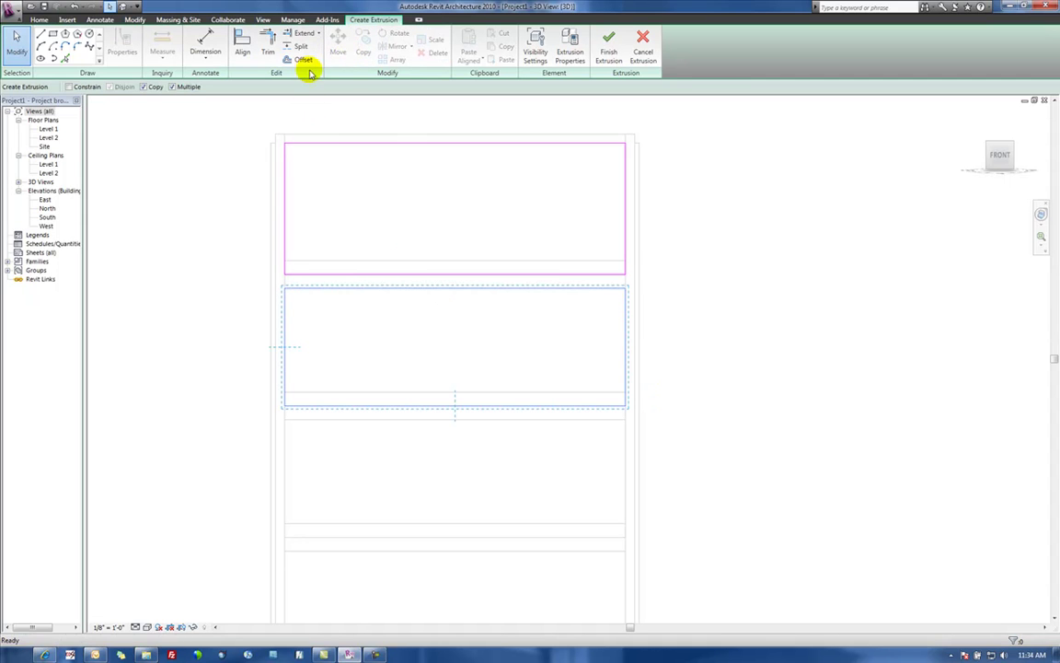
pyautogui.click(430, 406)
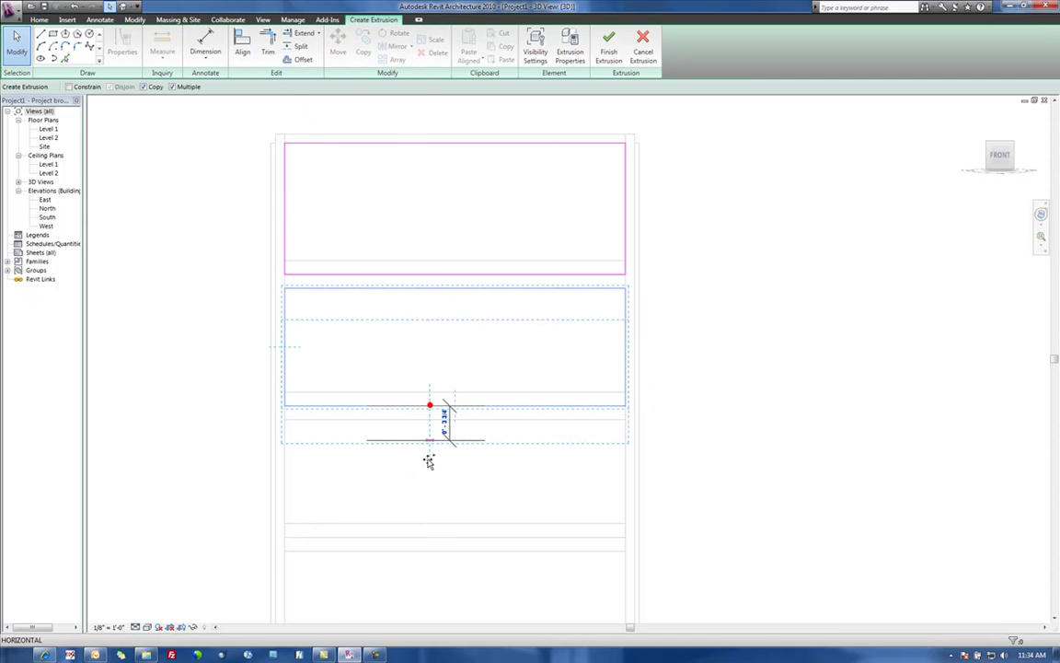
pyautogui.click(429, 536)
pyautogui.moveTo(429, 536); pyautogui.dragTo(397, 303, button='middle')
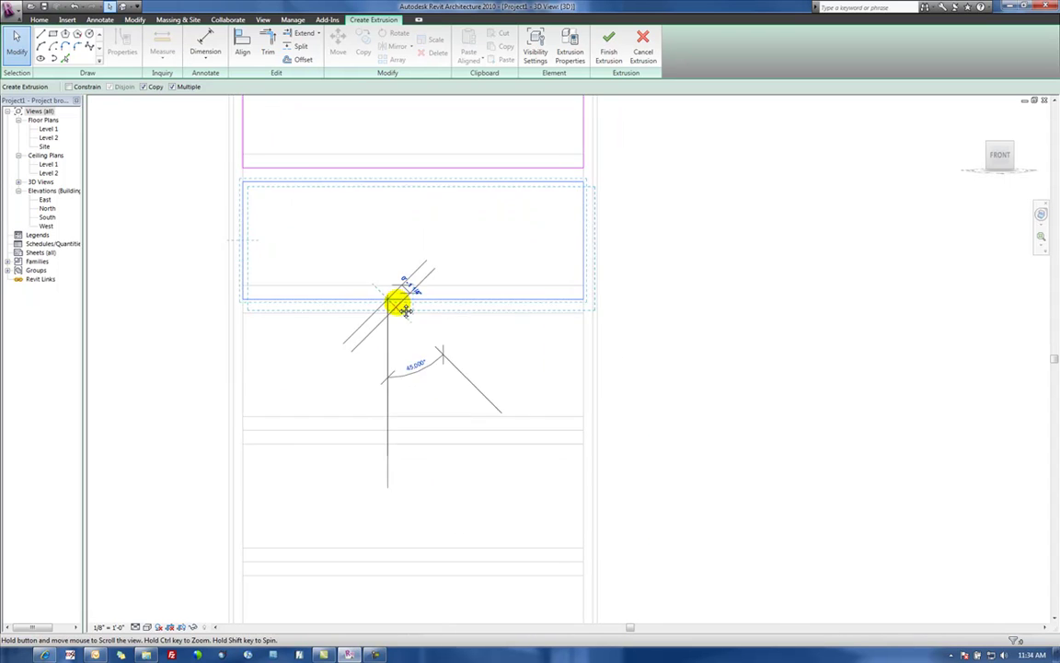
pyautogui.click(392, 428)
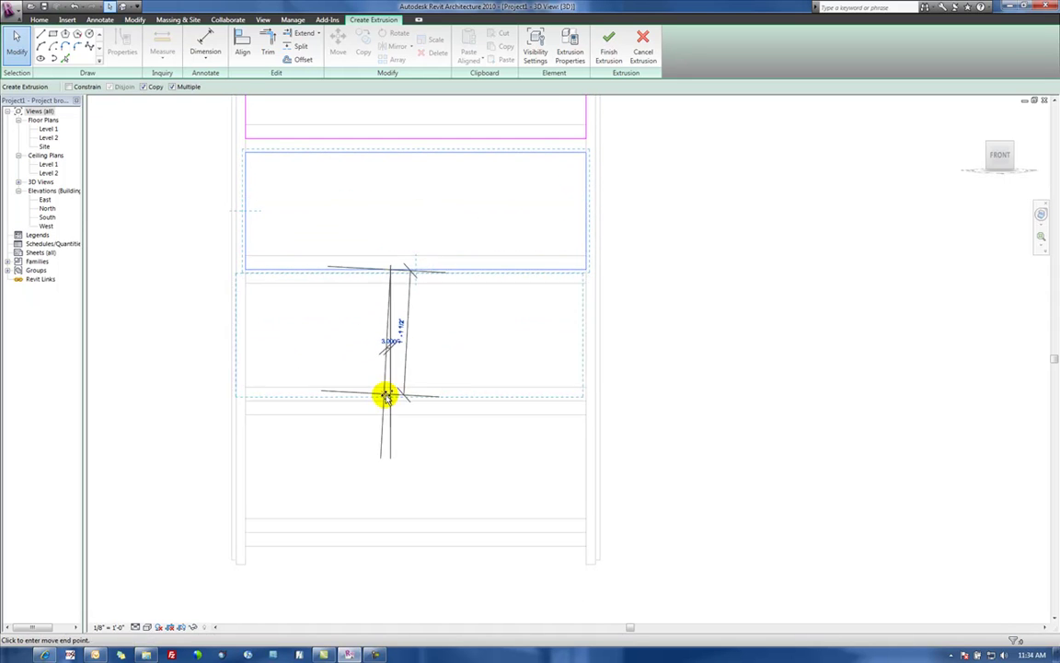
pyautogui.click(389, 403)
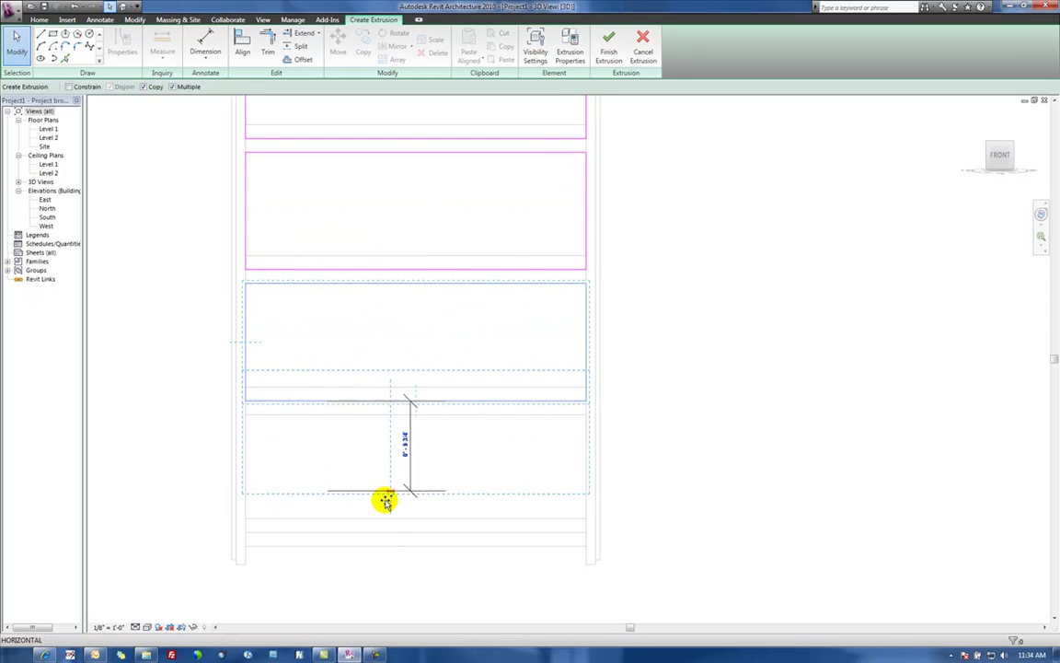
pyautogui.click(390, 535)
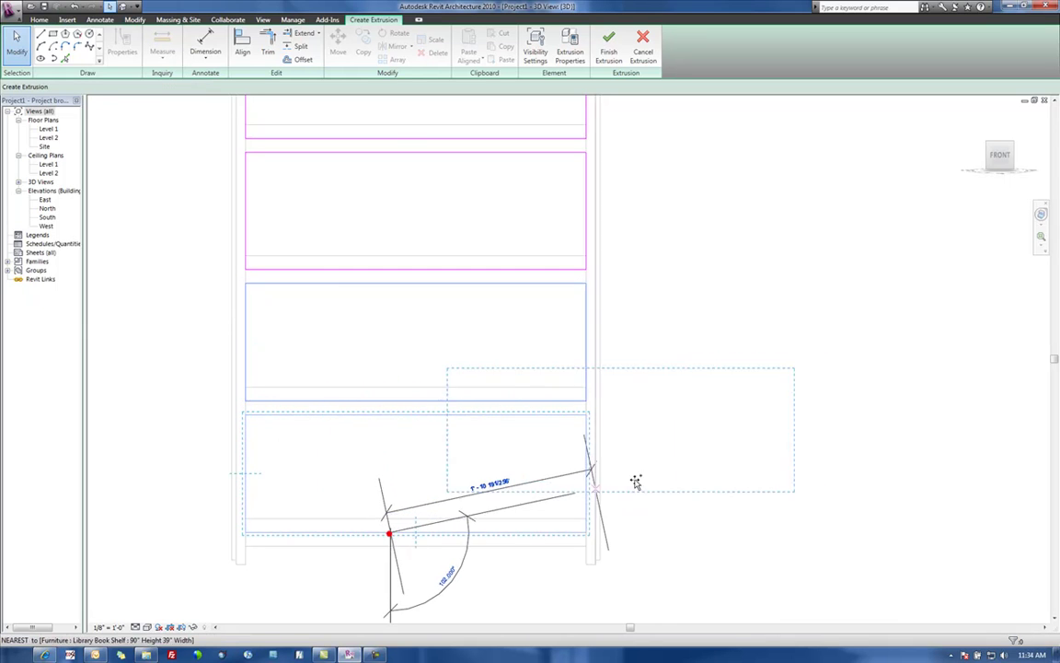
pyautogui.press('Escape')
pyautogui.press('Escape')
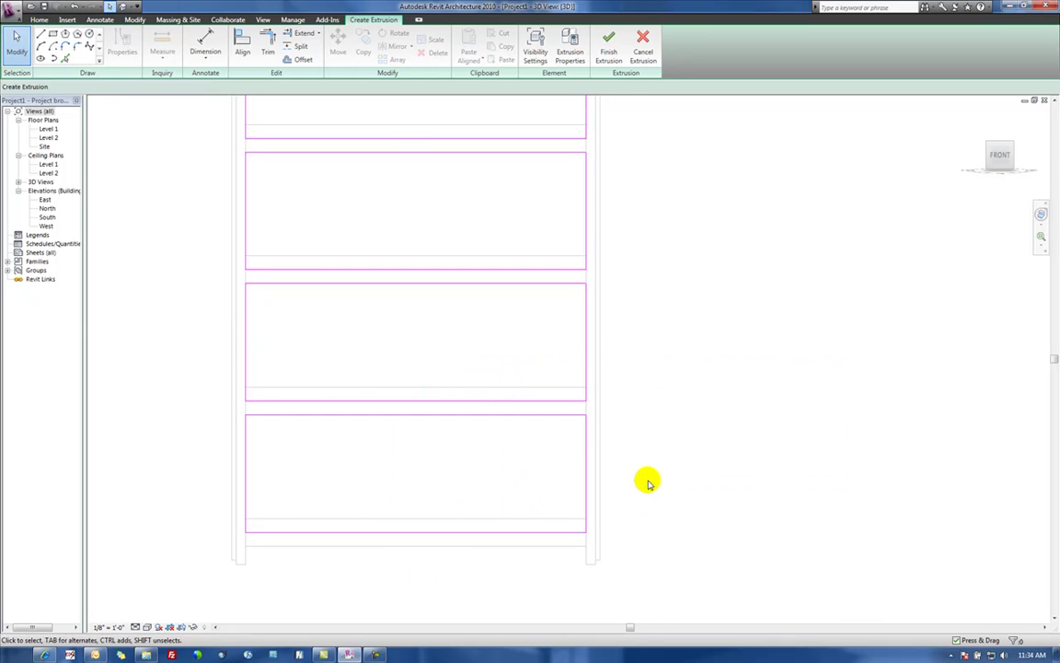
# Finish the extrusion sketch and open the {3D} view to see the extrusion at an angle
pyautogui.click(609, 41)
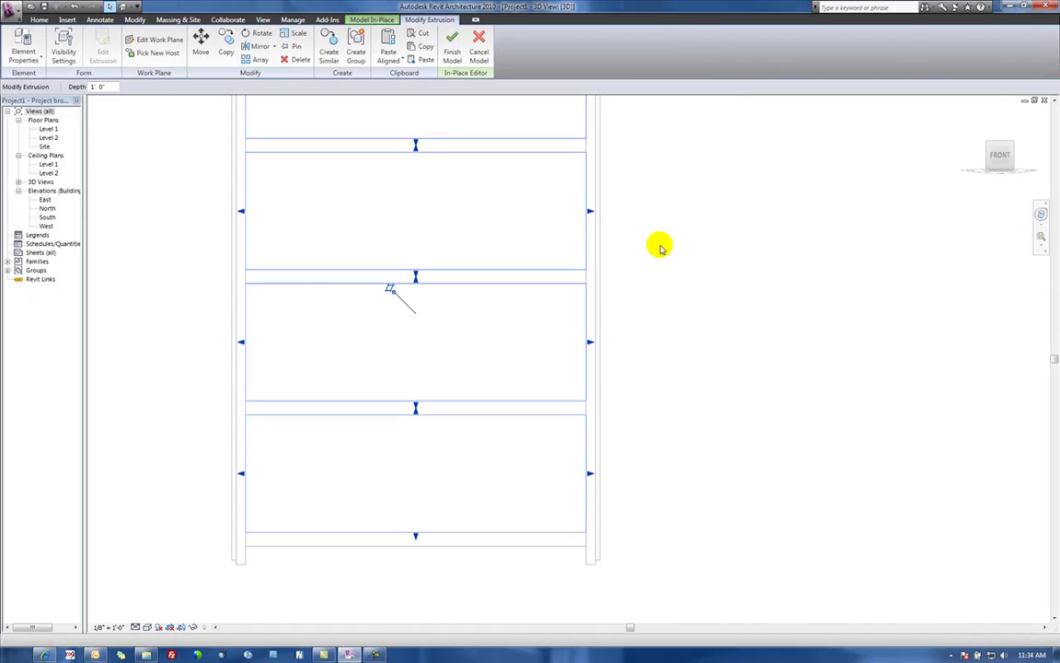
pyautogui.click(19, 182)
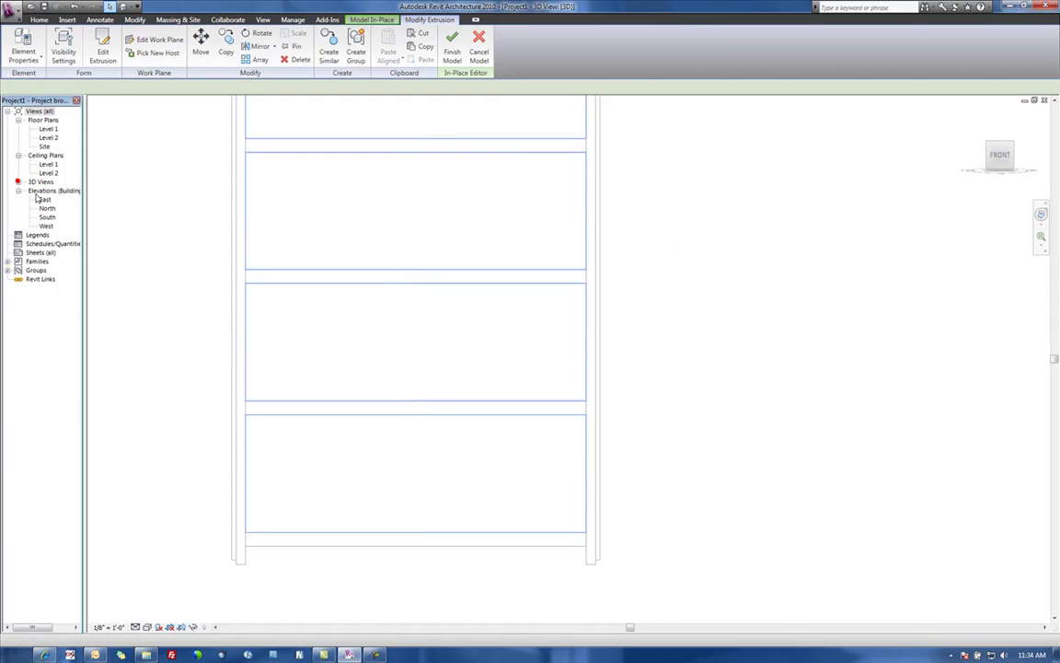
pyautogui.doubleClick(44, 190)
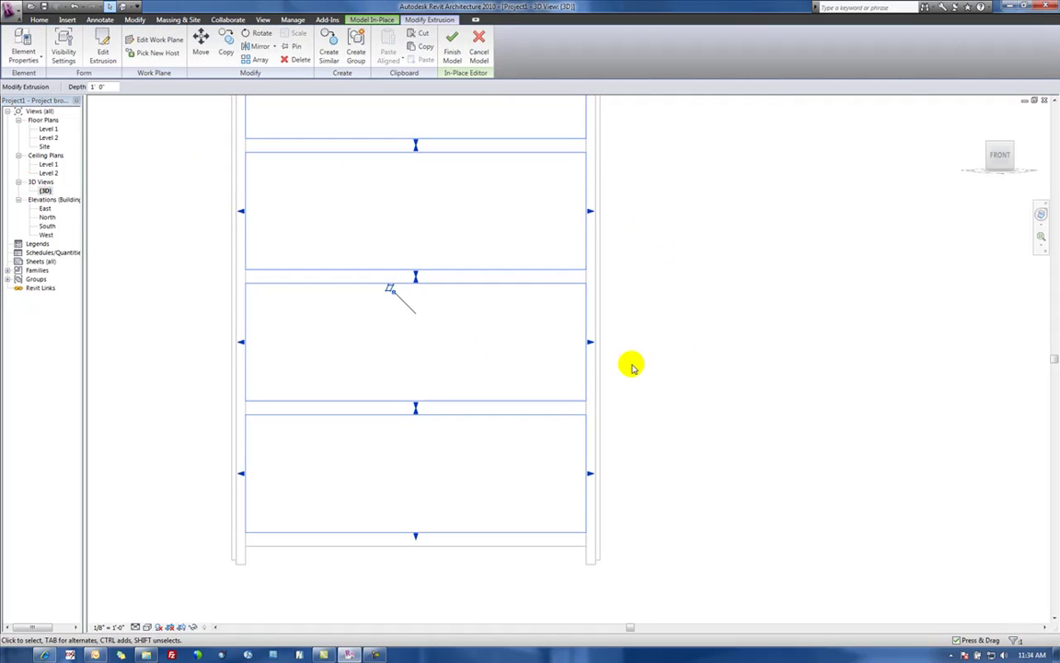
pyautogui.keyDown('shift'); pyautogui.moveTo(886, 343); pyautogui.dragTo(615, 301, button='middle'); pyautogui.keyUp('shift')
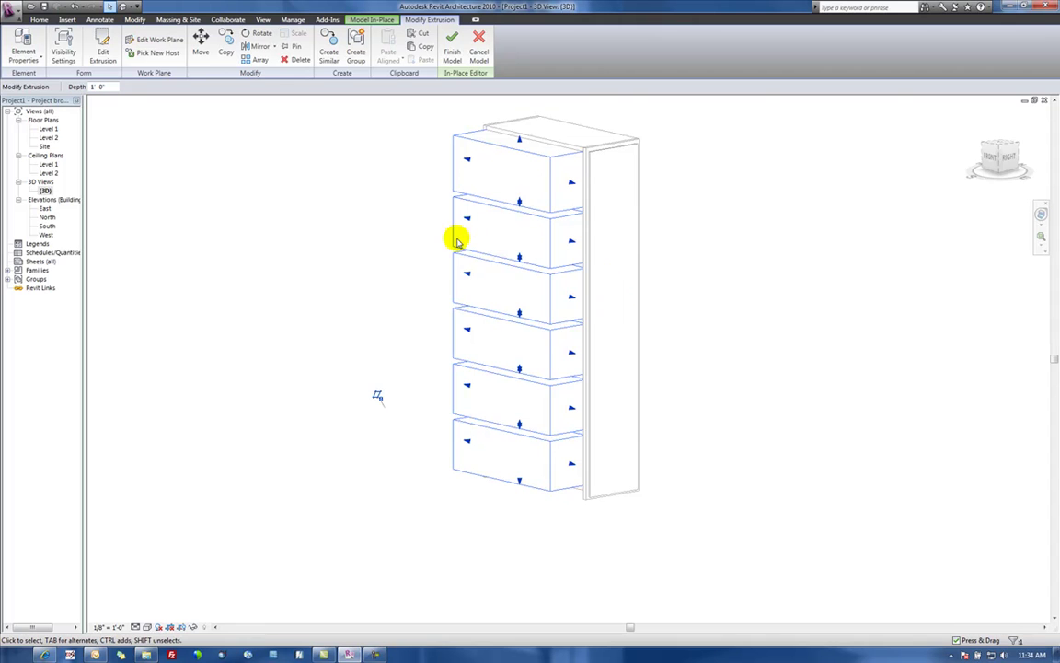
# Try to push the extrusion's protruding front face back into the bookcase while still editing the in-place model
pyautogui.scroll(4, 588, 239)
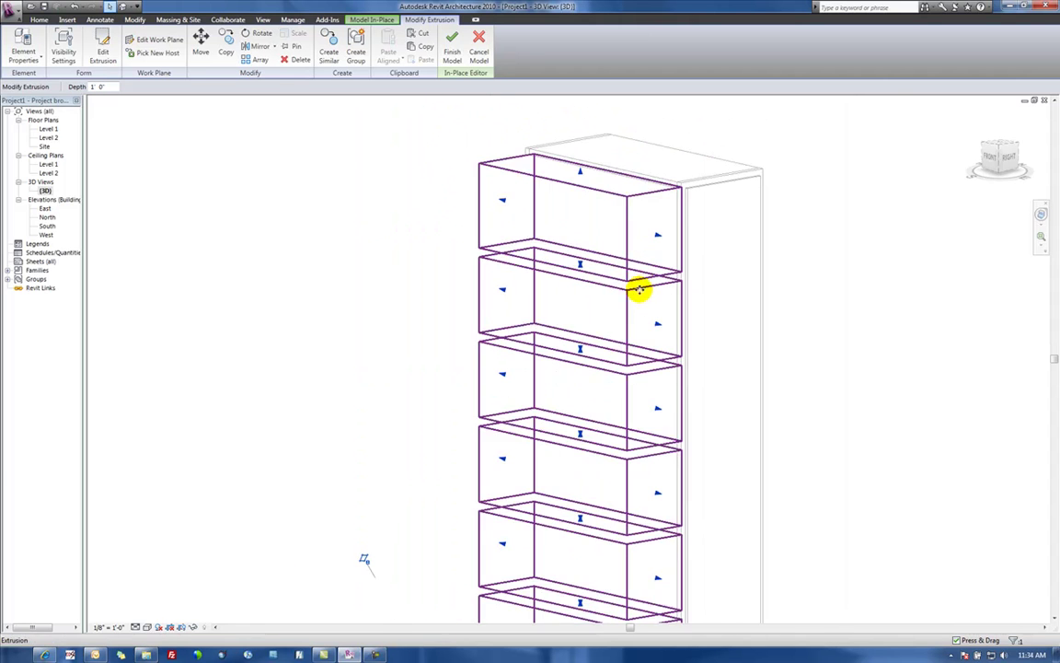
pyautogui.click(504, 199)
pyautogui.moveTo(504, 198); pyautogui.dragTo(571, 199)
pyautogui.press('Escape')
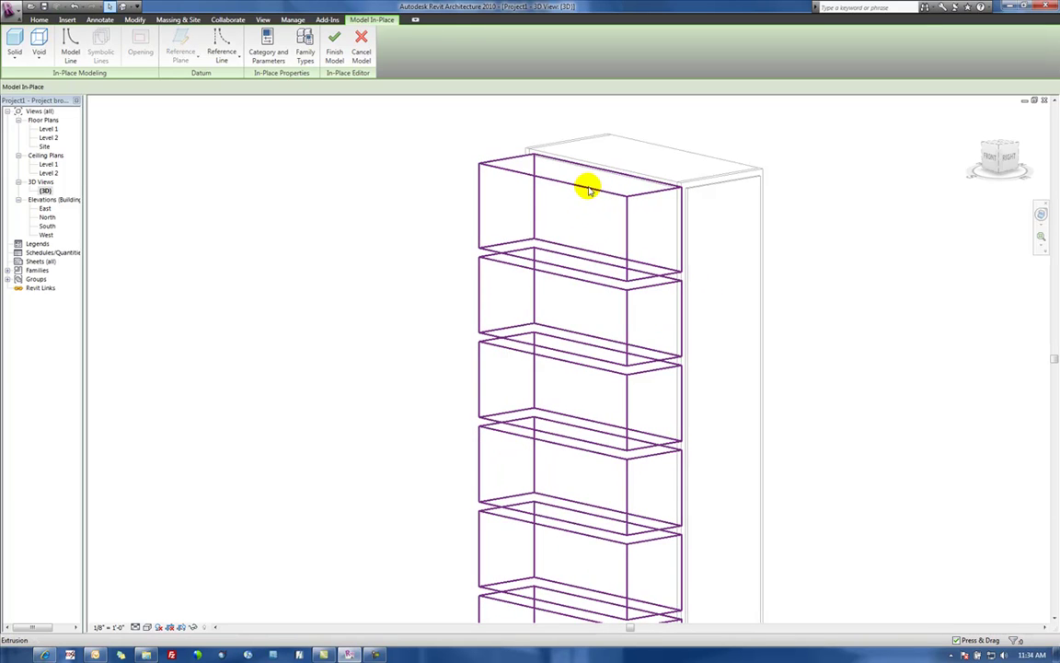
pyautogui.click(588, 187)
pyautogui.keyDown('shift'); pyautogui.moveTo(639, 426); pyautogui.dragTo(532, 423, button='middle'); pyautogui.keyUp('shift')
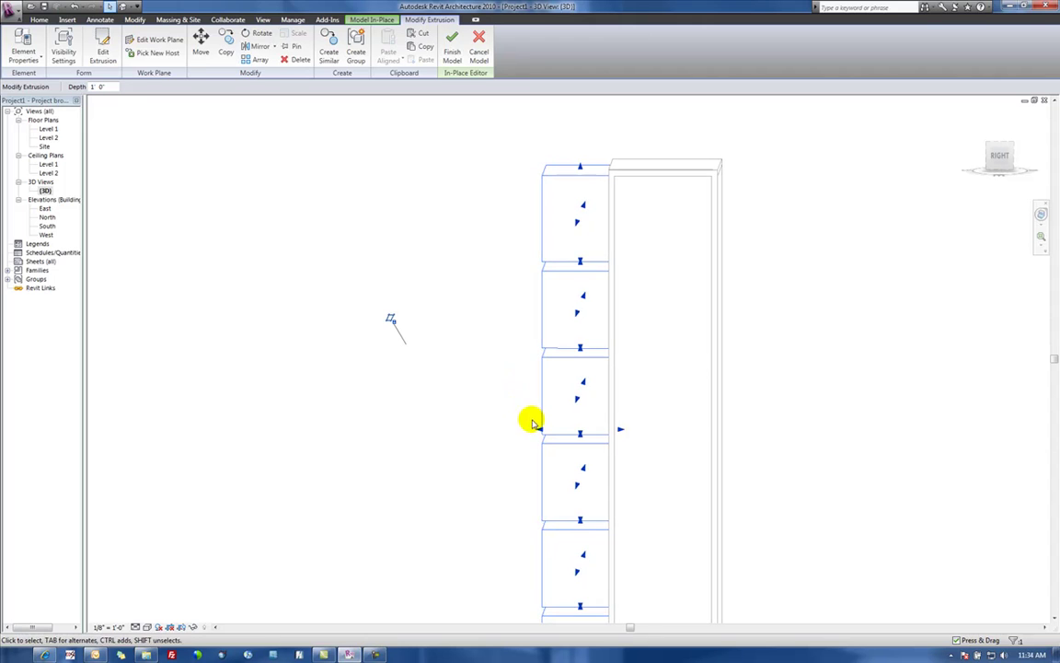
pyautogui.moveTo(538, 430); pyautogui.dragTo(618, 423)
pyautogui.click(575, 433)
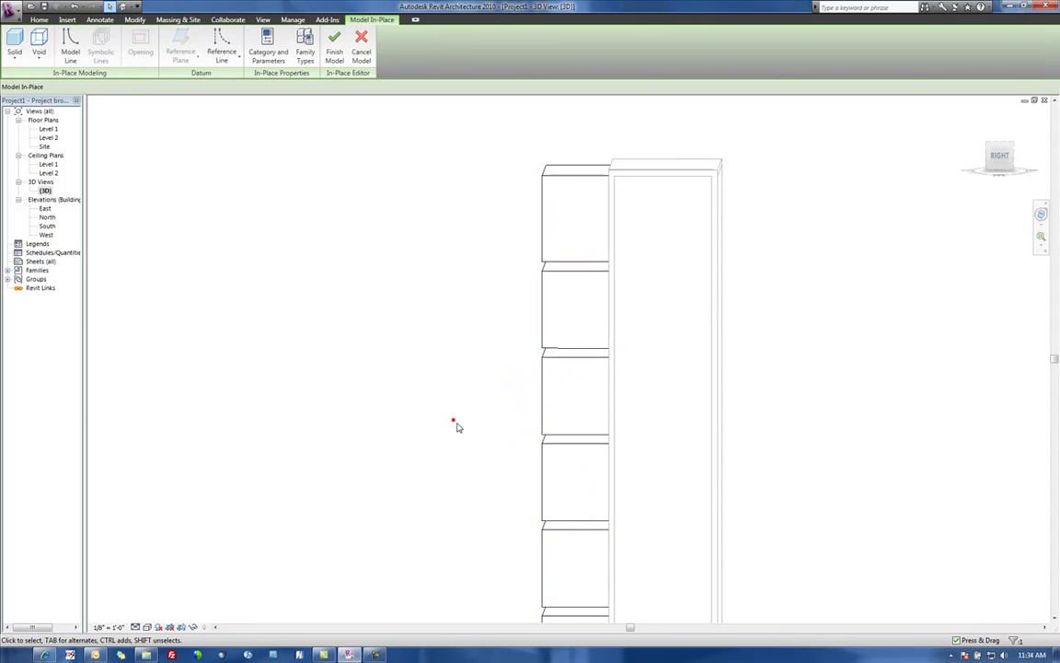
pyautogui.keyDown('shift'); pyautogui.moveTo(475, 437); pyautogui.dragTo(518, 433, button='middle'); pyautogui.keyUp('shift')
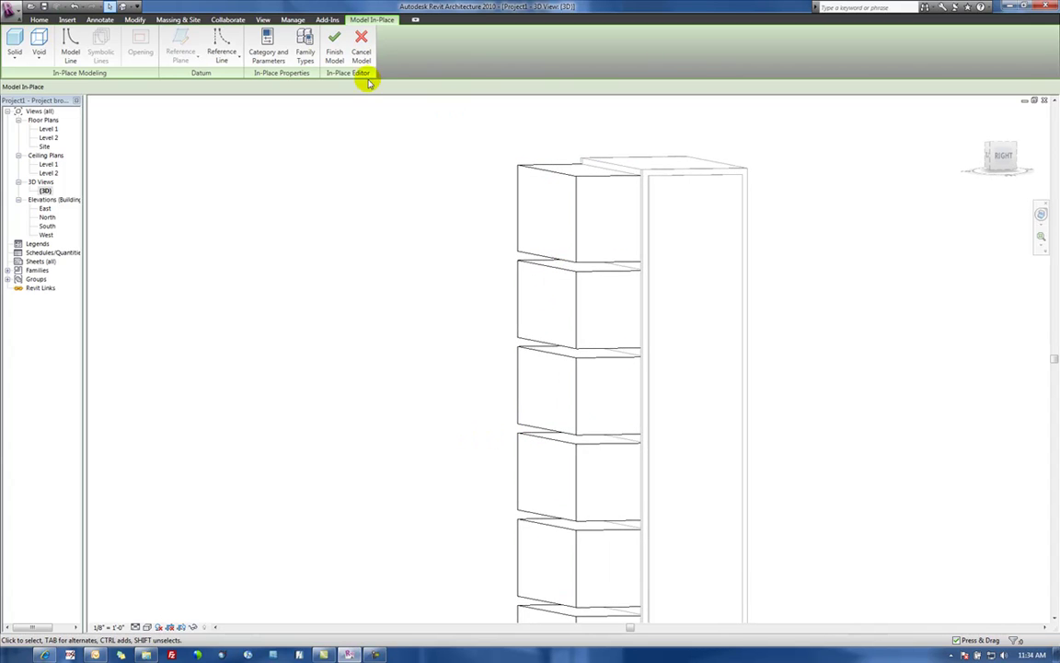
# Finish the in-place model and push its protruding front face back, leaving only a thin slab just inside the bookcase's front
pyautogui.click(333, 55)
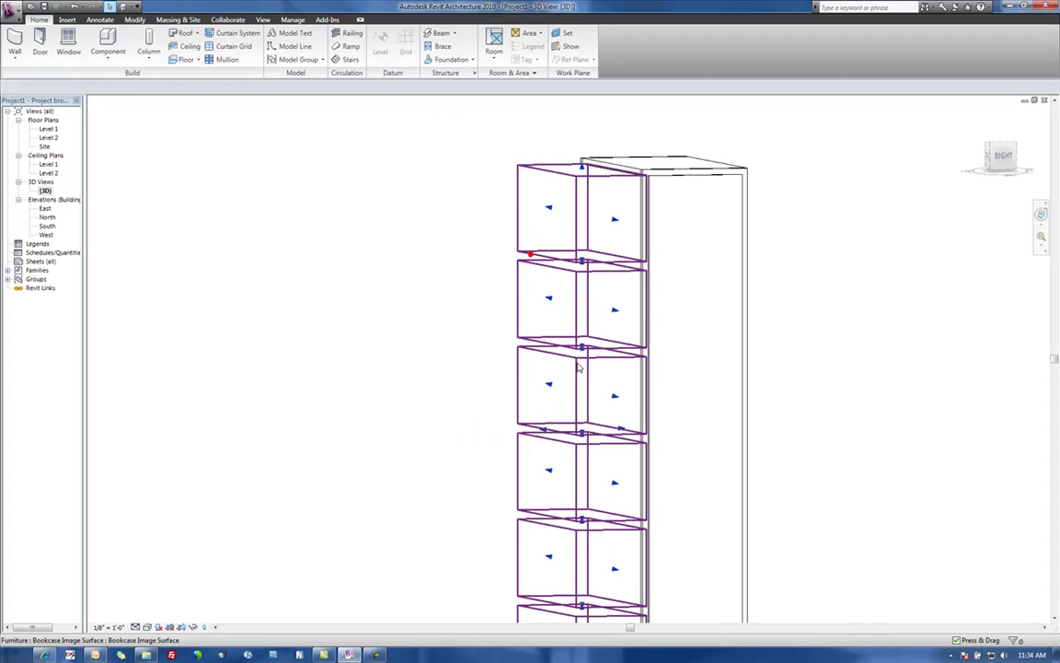
pyautogui.click(548, 396)
pyautogui.moveTo(548, 383); pyautogui.dragTo(561, 461)
pyautogui.click(557, 475)
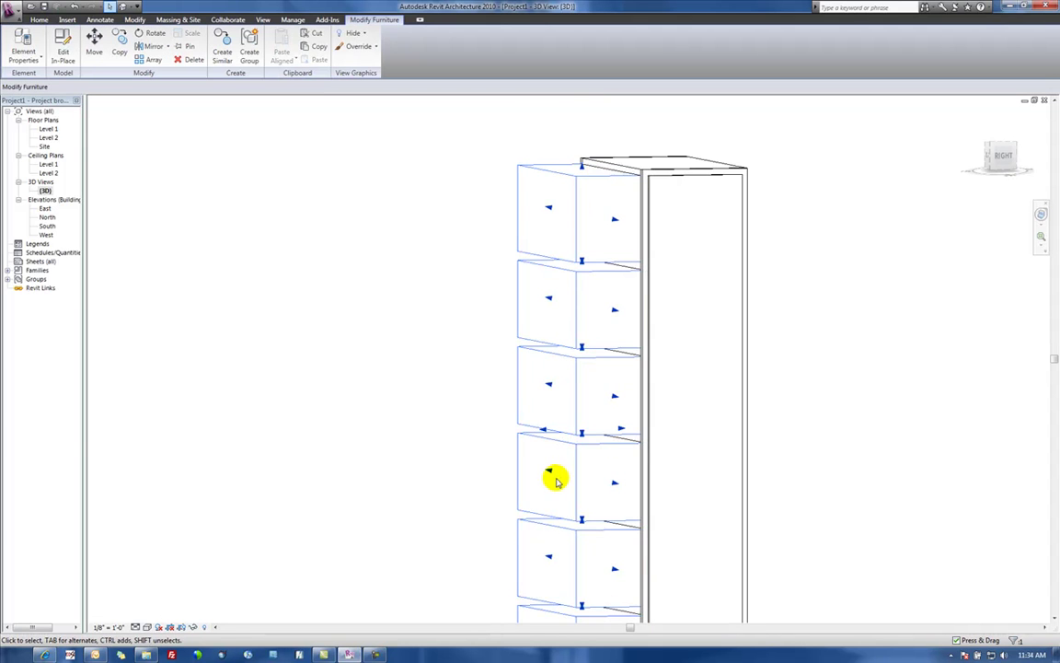
pyautogui.keyDown('shift'); pyautogui.moveTo(571, 538); pyautogui.dragTo(518, 516, button='middle'); pyautogui.keyUp('shift')
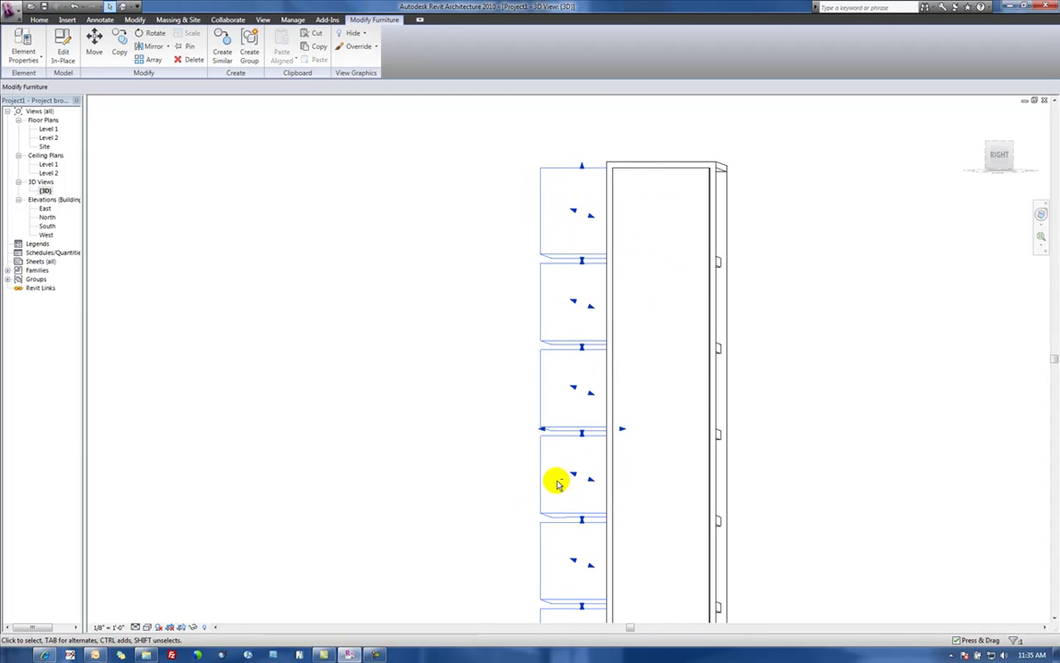
pyautogui.keyDown('shift'); pyautogui.moveTo(557, 484); pyautogui.dragTo(561, 483, button='middle'); pyautogui.keyUp('shift')
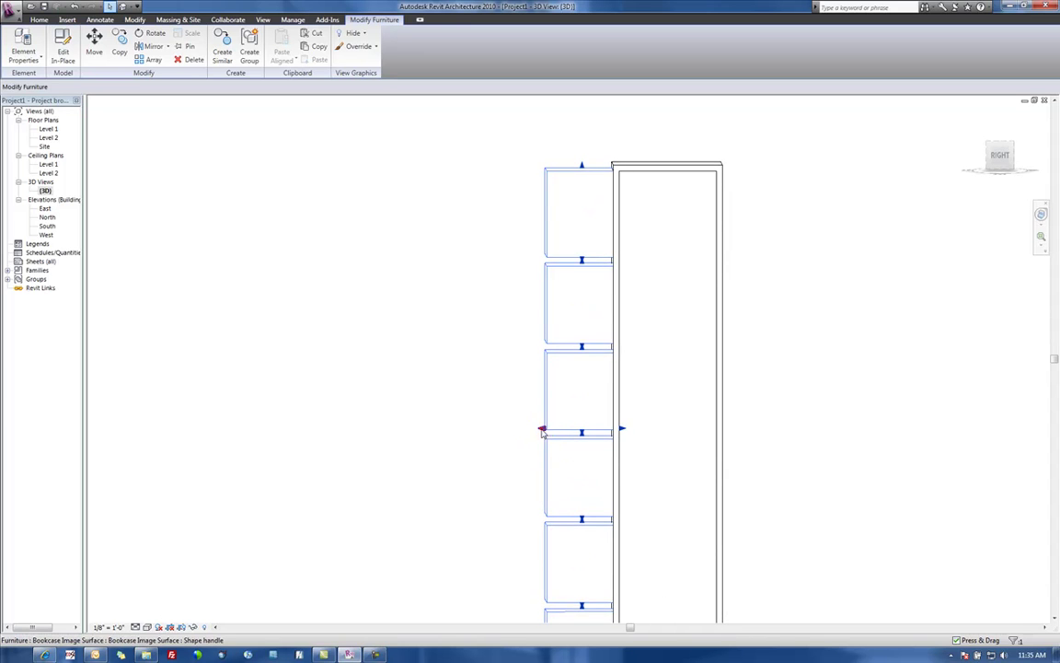
pyautogui.moveTo(542, 431); pyautogui.dragTo(620, 431)
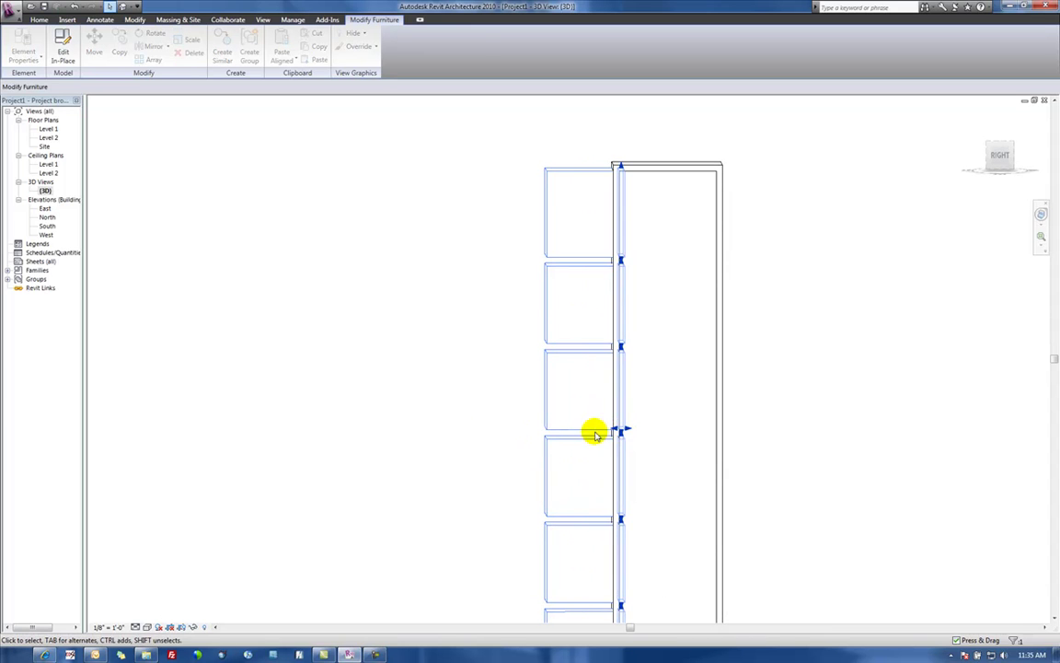
pyautogui.click(476, 436)
# In the front view, place a Books decal with its lower-left corner on the lower-left corner of the bookcase's top shelf opening
pyautogui.keyDown('shift'); pyautogui.moveTo(477, 435); pyautogui.dragTo(599, 480, button='middle'); pyautogui.keyUp('shift')
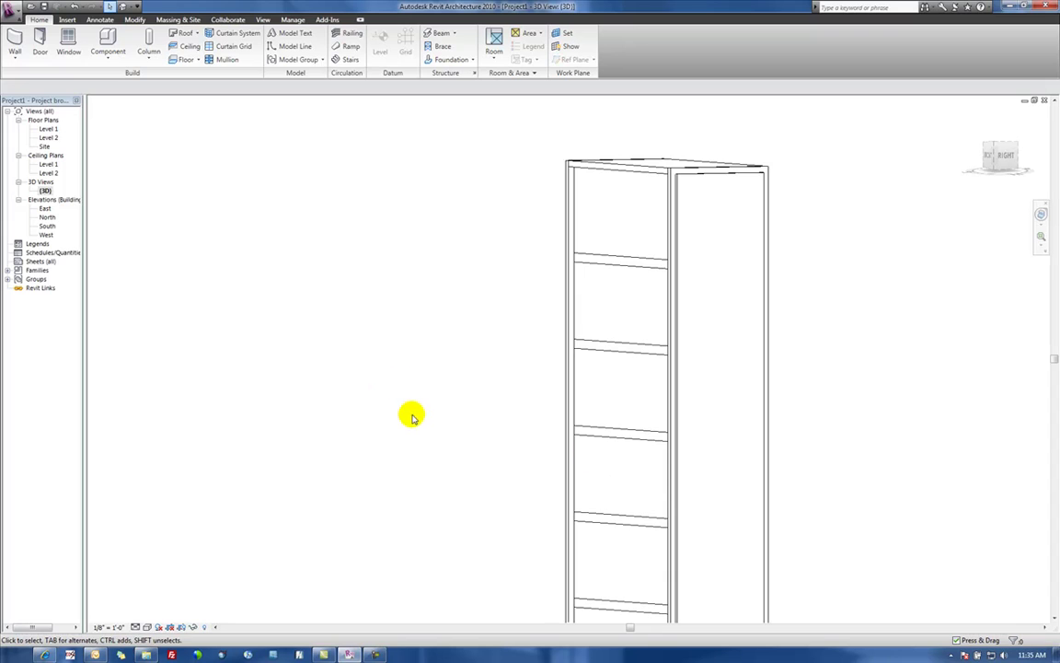
pyautogui.scroll(1, 310, 382)
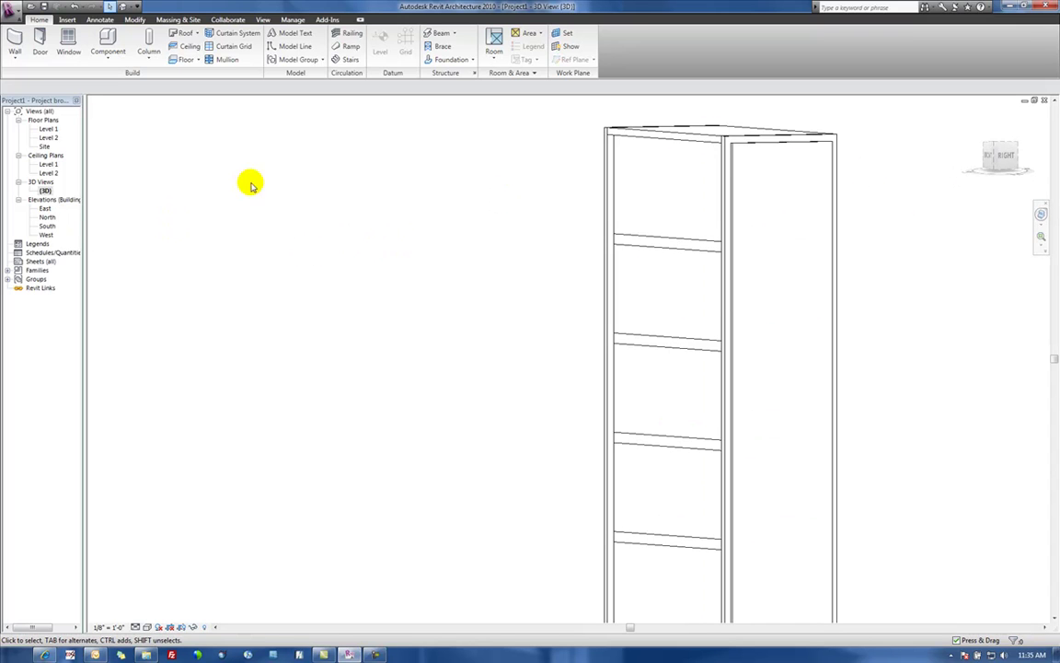
pyautogui.click(987, 156)
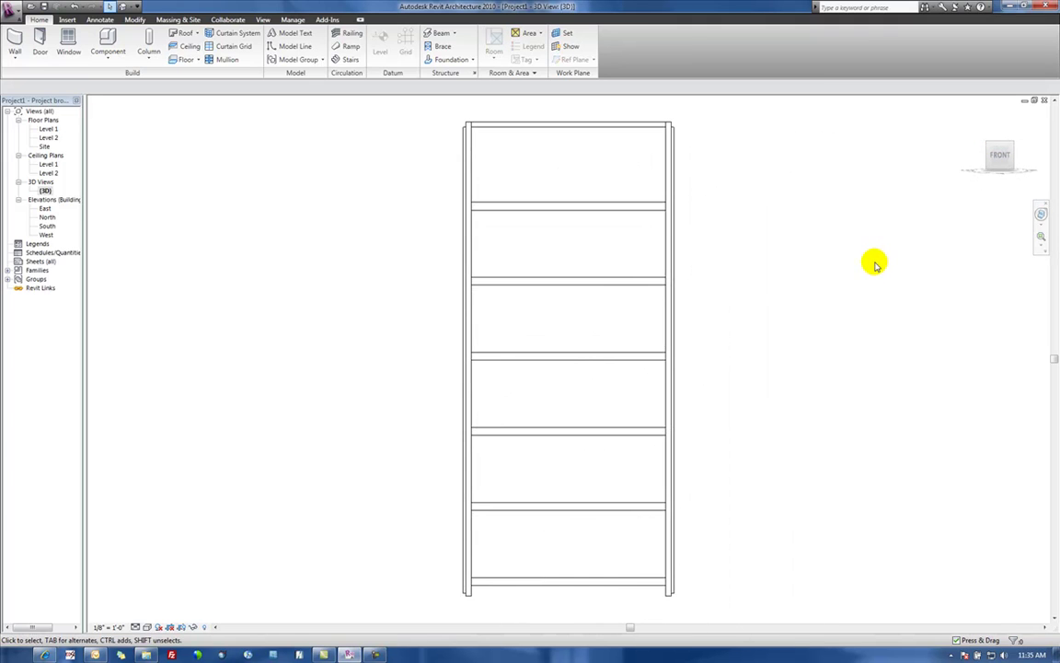
pyautogui.click(68, 19)
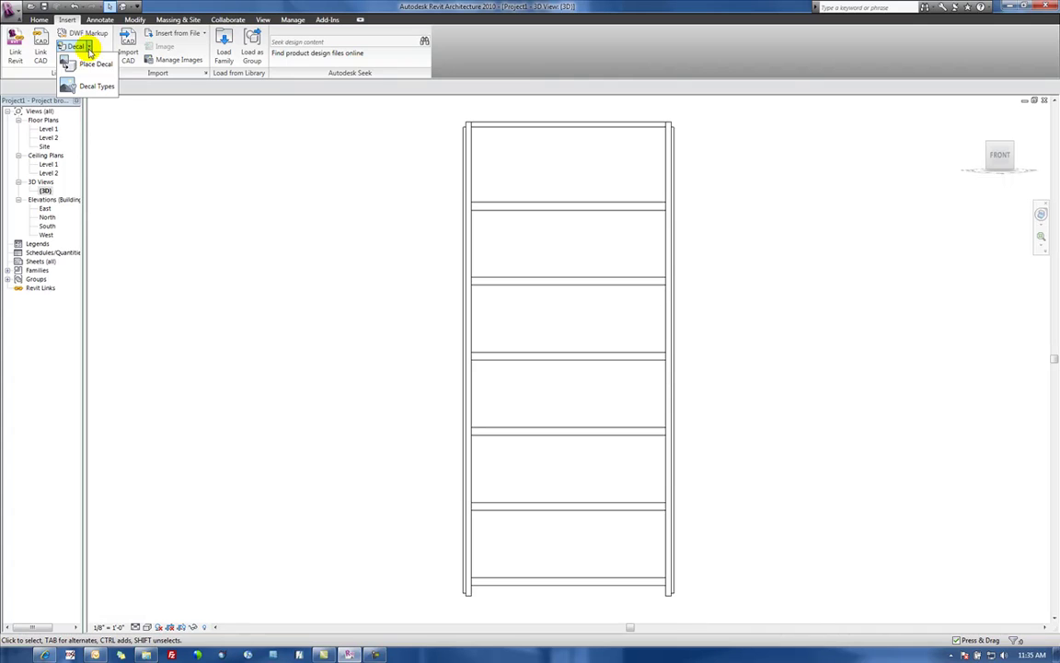
pyautogui.click(89, 62)
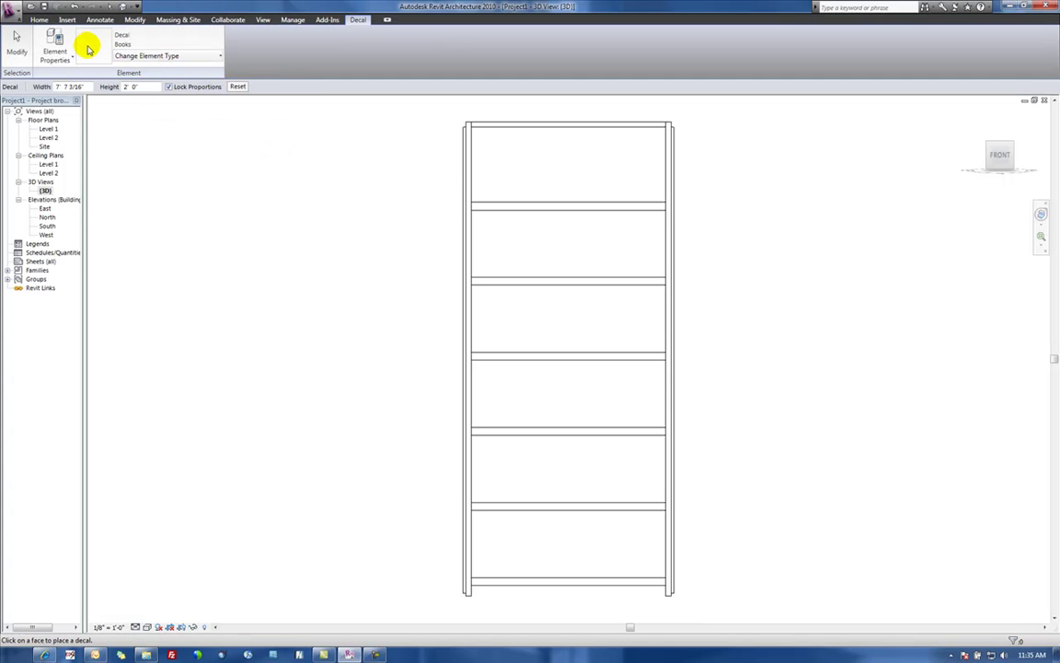
pyautogui.click(472, 202)
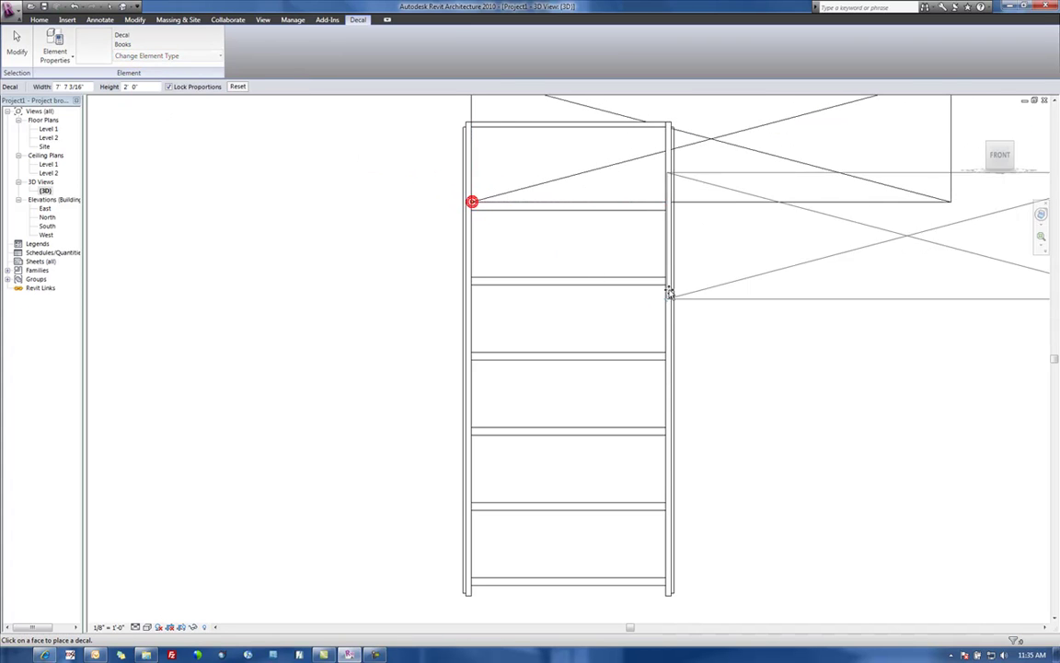
pyautogui.press('Escape')
# Shrink the decal proportionally to the width of the top shelf opening, about 3' 1" wide and 9 3/4" tall
pyautogui.moveTo(698, 234); pyautogui.dragTo(639, 367, button='middle')
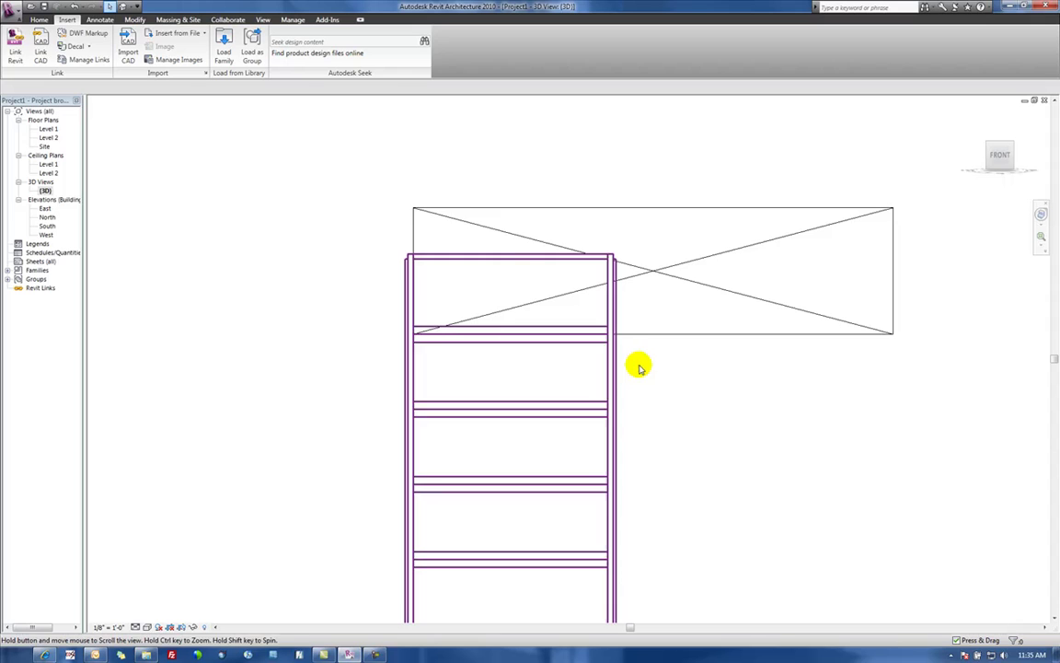
pyautogui.click(643, 276)
pyautogui.moveTo(894, 210); pyautogui.dragTo(609, 282)
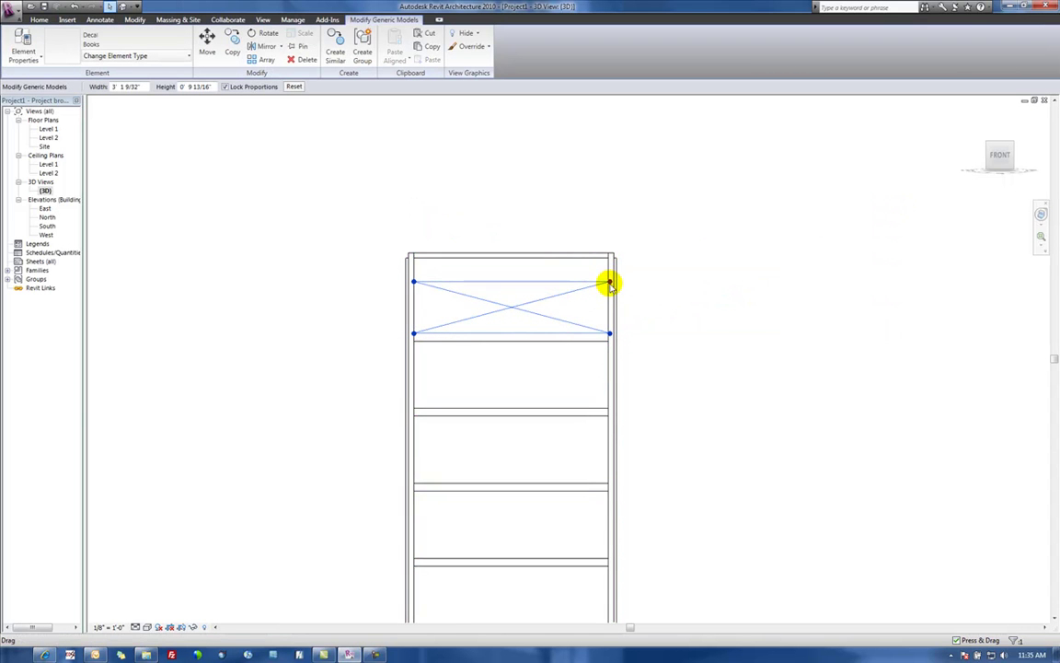
pyautogui.click(677, 348)
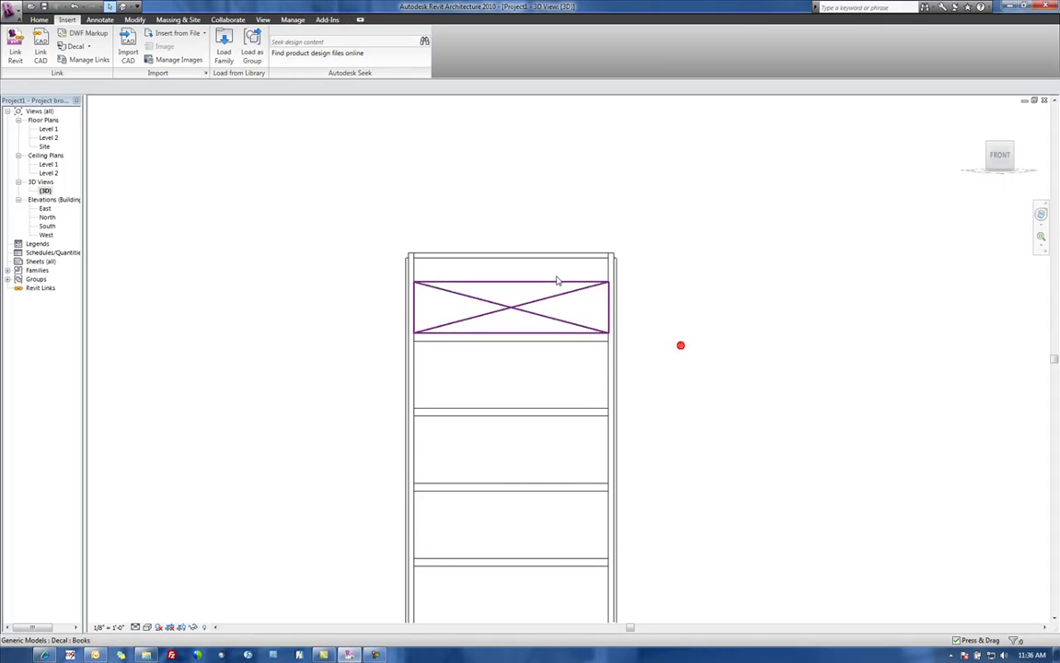
# Turn off Lock Proportions for the decal and stretch its top edge up to the underside of the bookcase's top panel
pyautogui.click(552, 282)
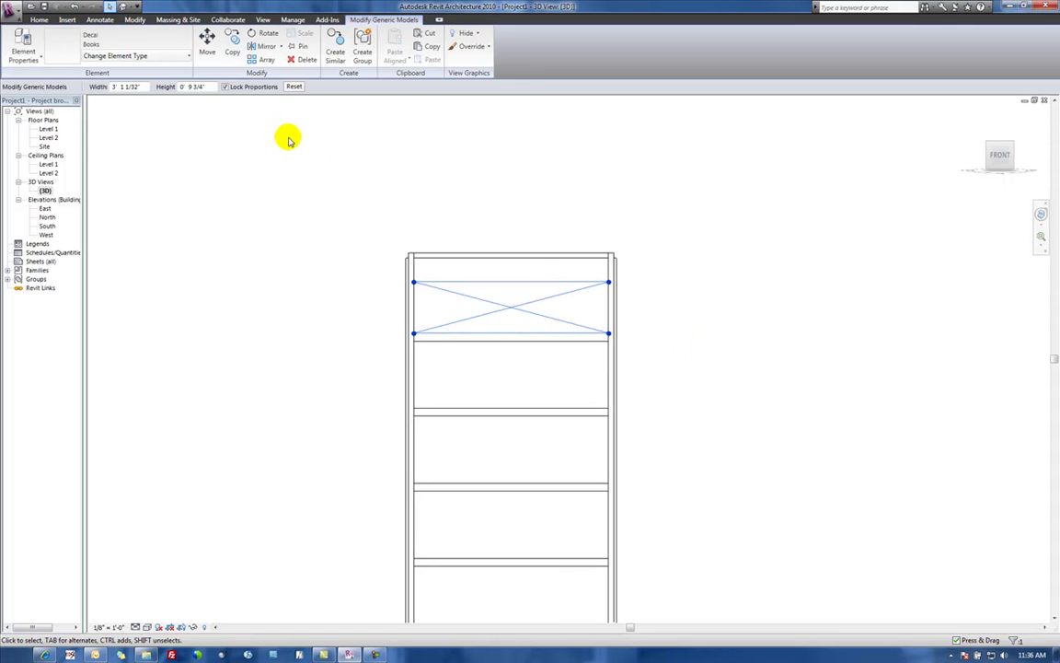
pyautogui.click(225, 86)
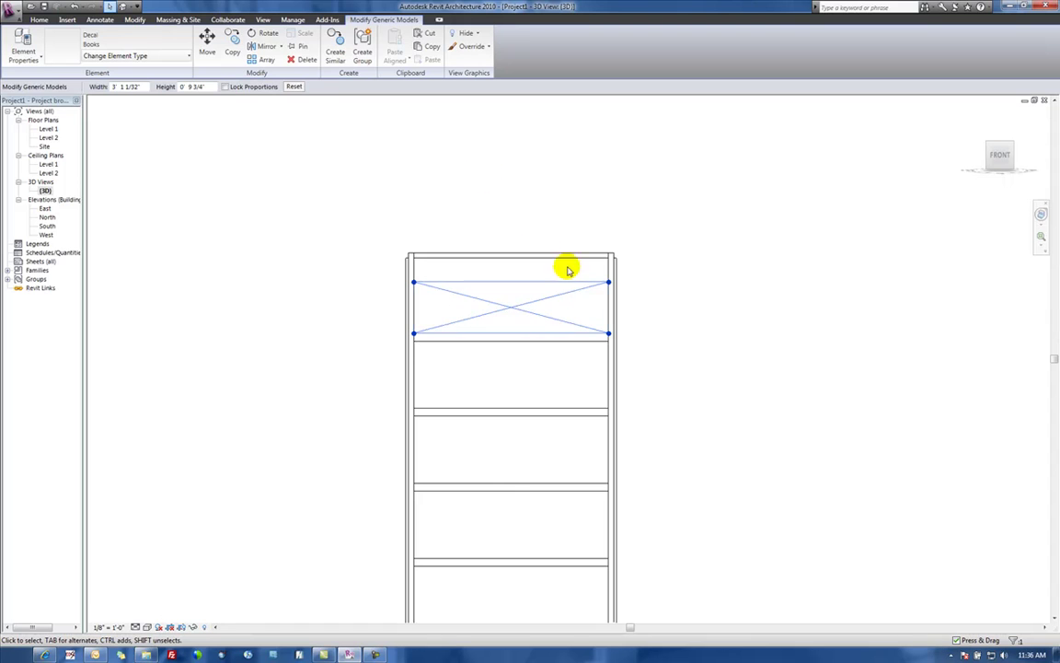
pyautogui.moveTo(608, 282); pyautogui.dragTo(608, 258)
pyautogui.click(673, 276)
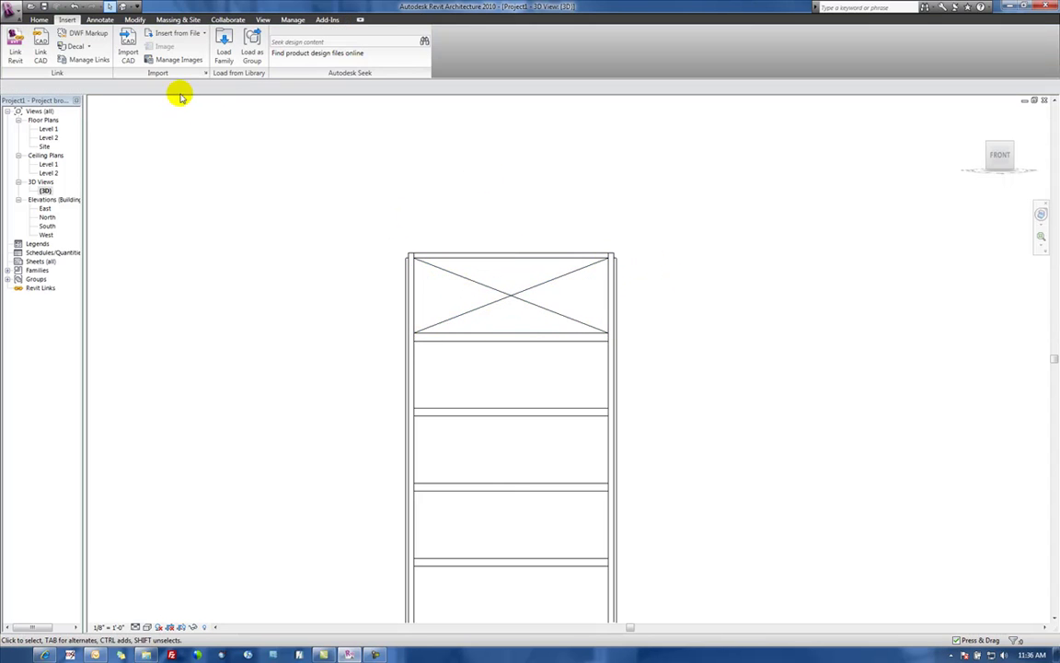
# Compare the images assigned to the Books, Books 2 and Books 3 decal types
pyautogui.click(89, 47)
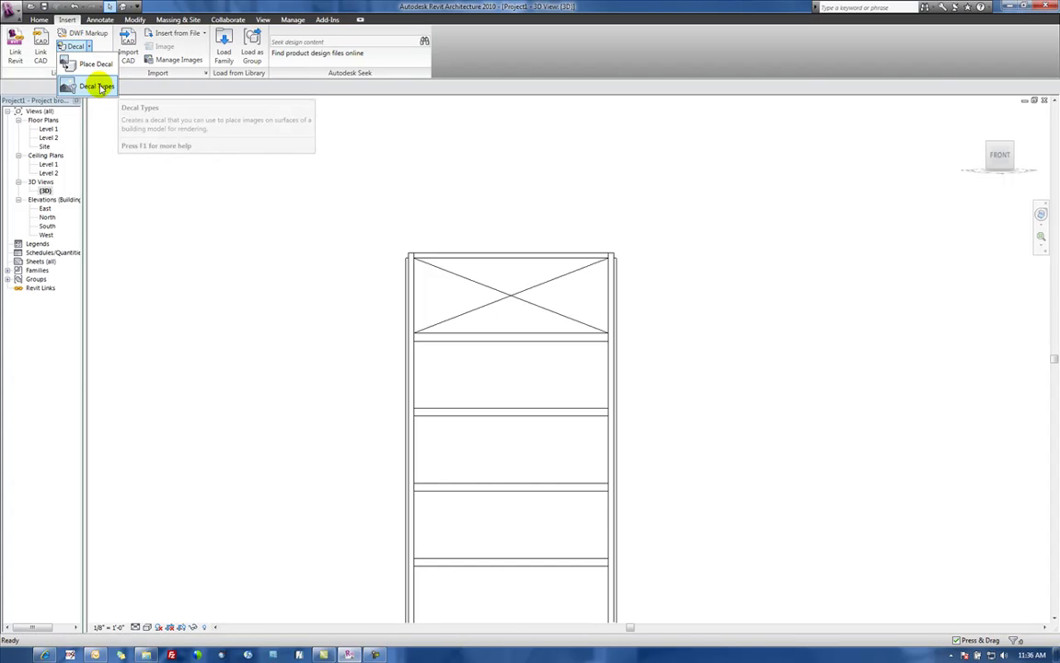
pyautogui.click(103, 86)
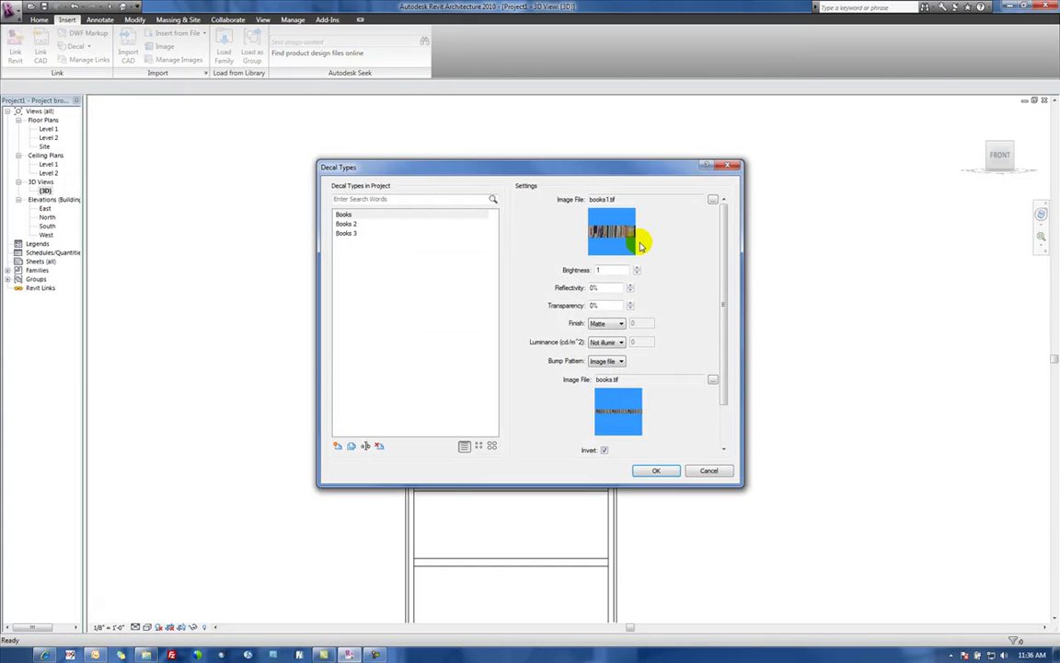
pyautogui.click(348, 215)
pyautogui.click(347, 223)
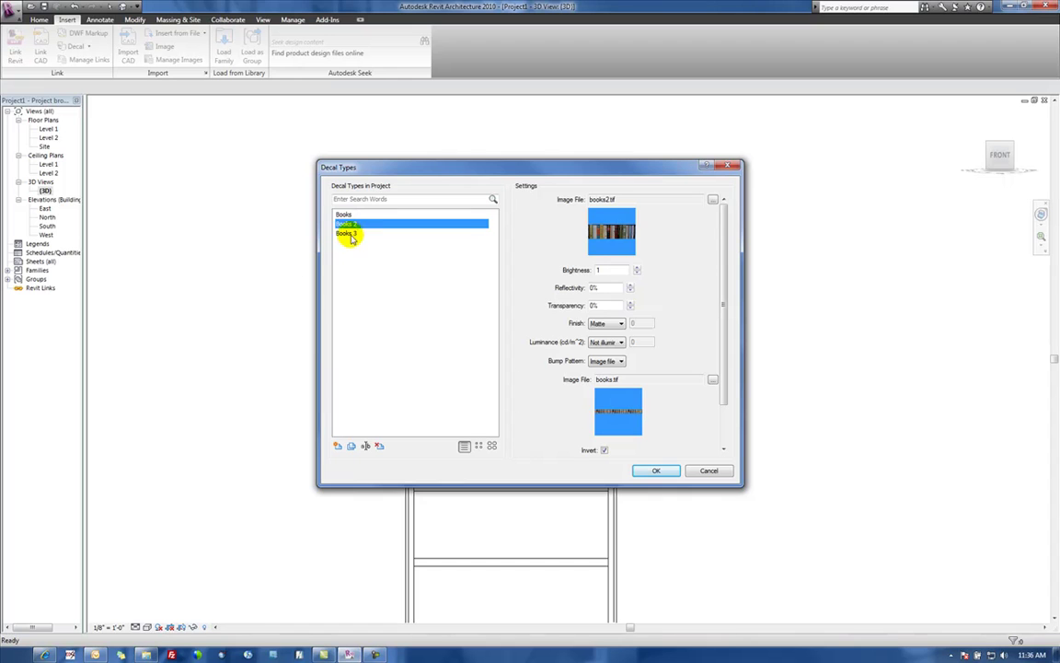
pyautogui.click(348, 234)
pyautogui.click(343, 214)
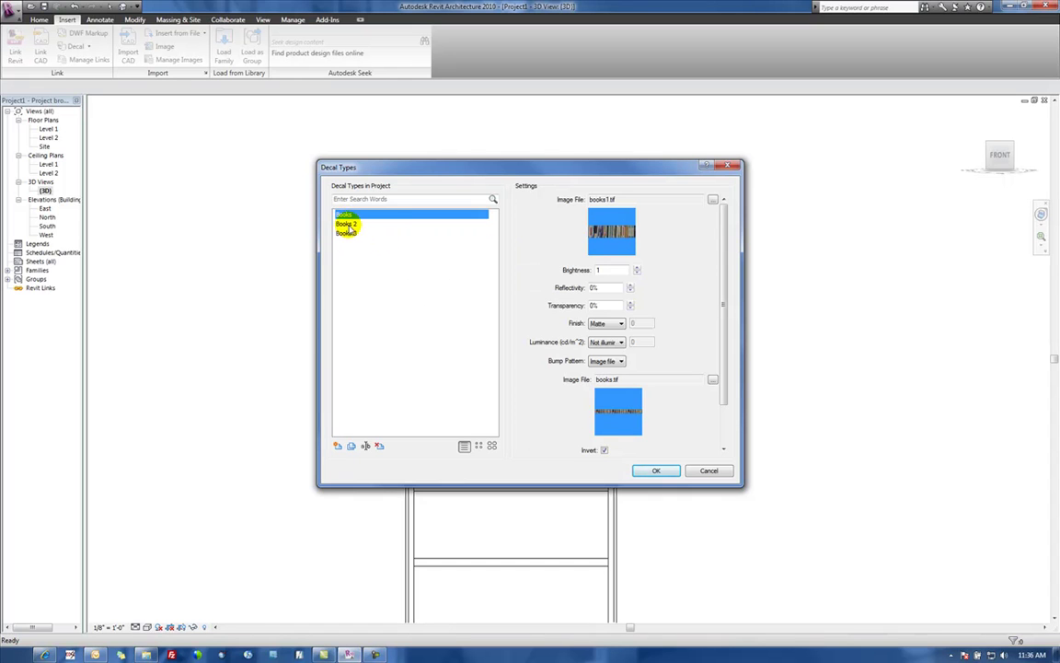
pyautogui.click(348, 224)
pyautogui.click(342, 233)
pyautogui.click(346, 224)
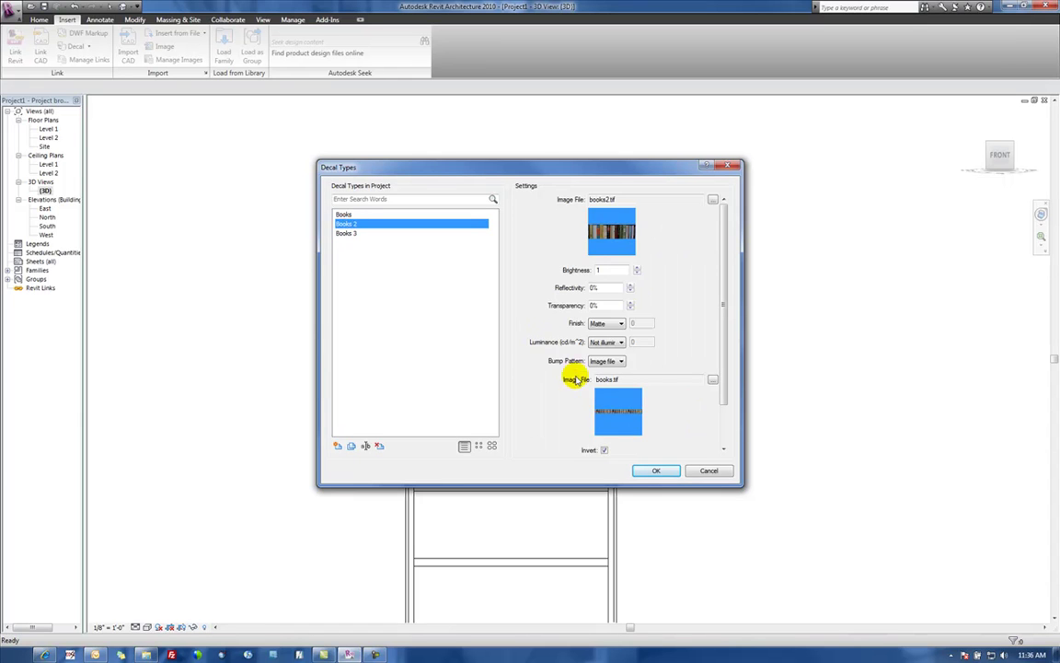
pyautogui.press('Return')
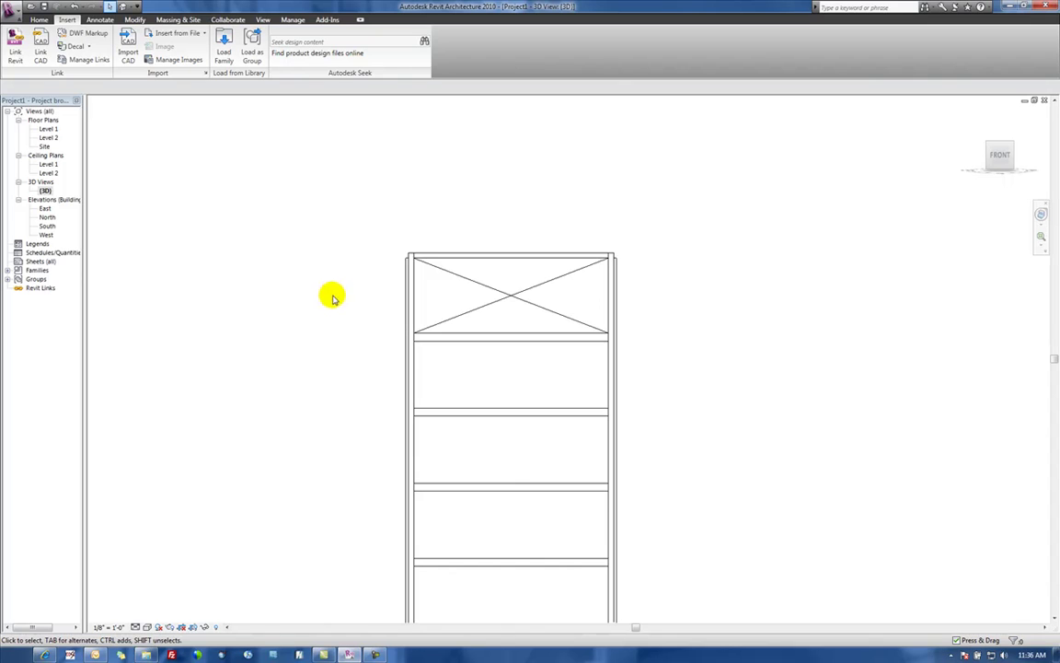
# Render the whole bookcase from a slightly angled front-right view at High quality and screen resolution
pyautogui.scroll(-2, 331, 295)
pyautogui.scroll(-1, 368, 266)
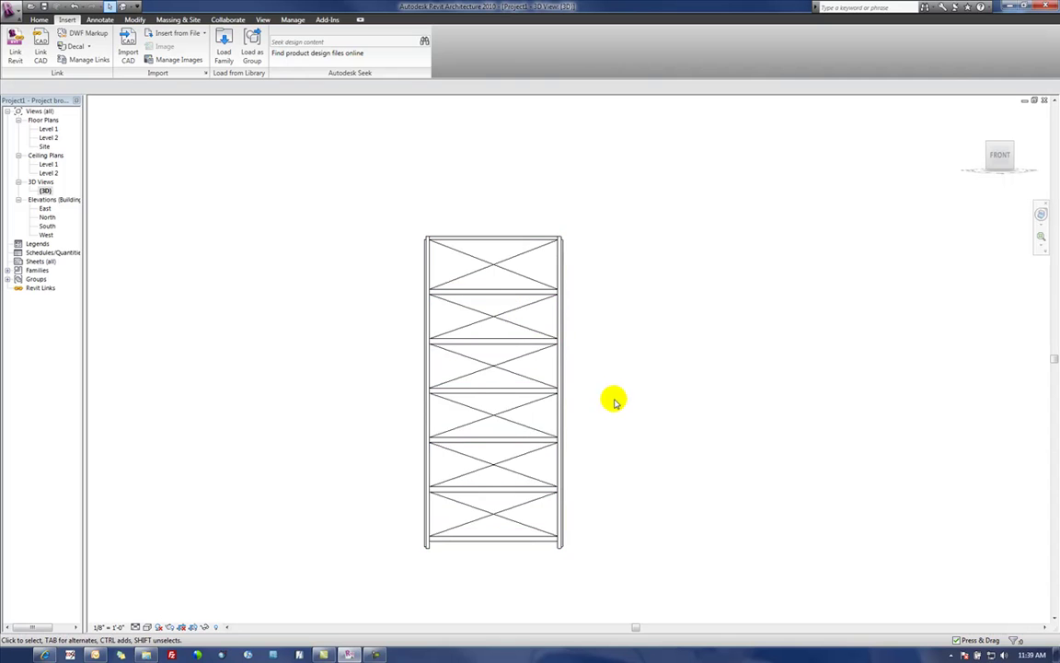
pyautogui.moveTo(680, 465); pyautogui.dragTo(596, 490)
pyautogui.scroll(3, 571, 511)
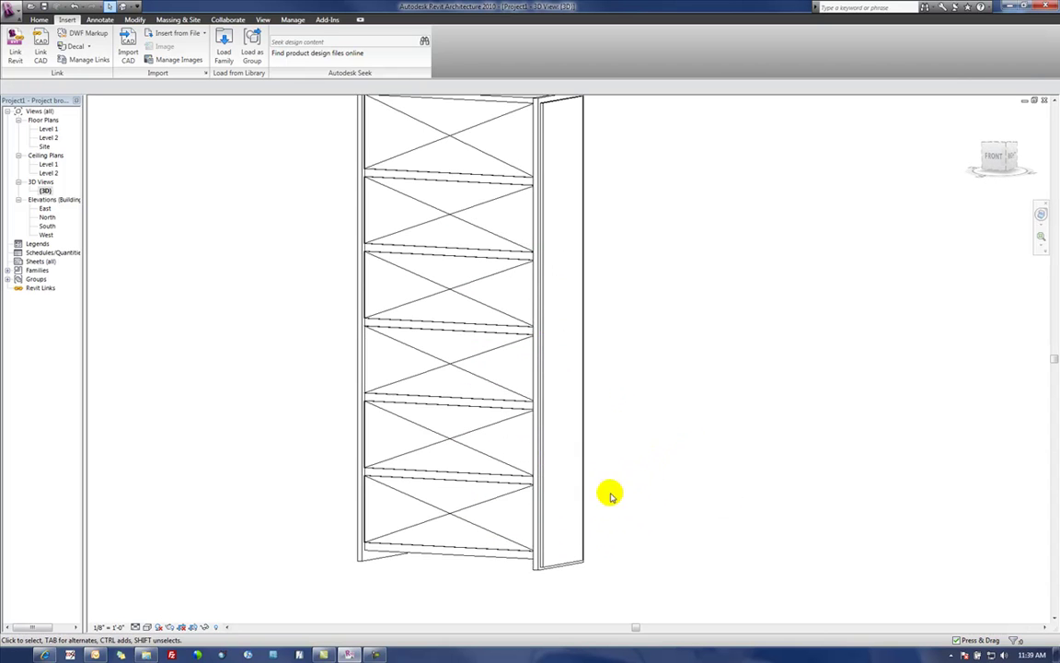
pyautogui.scroll(-2, 610, 505)
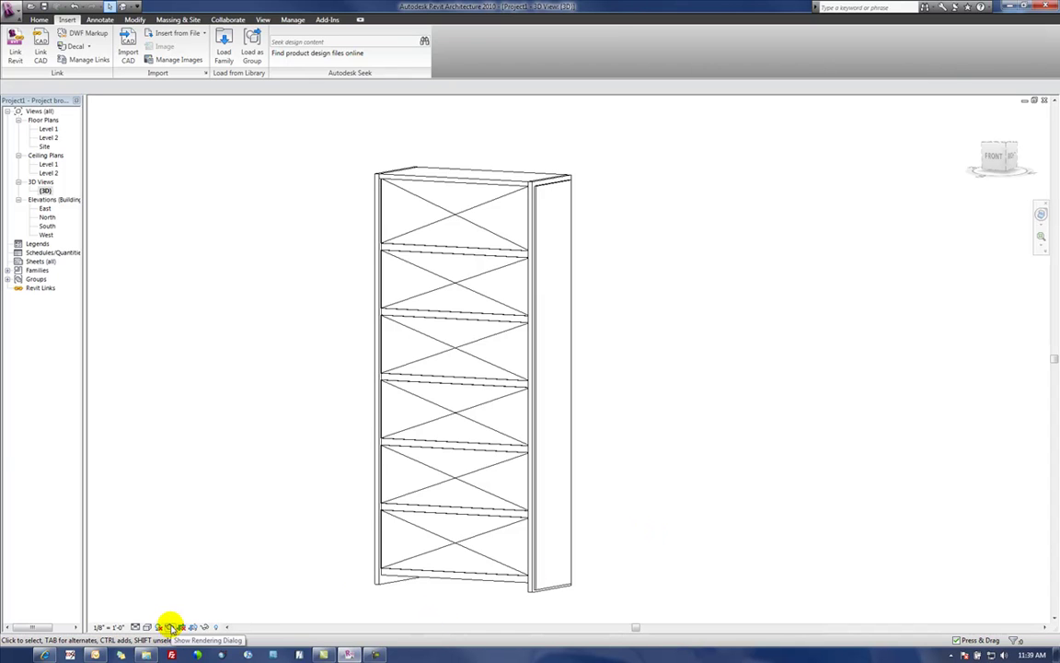
pyautogui.click(171, 625)
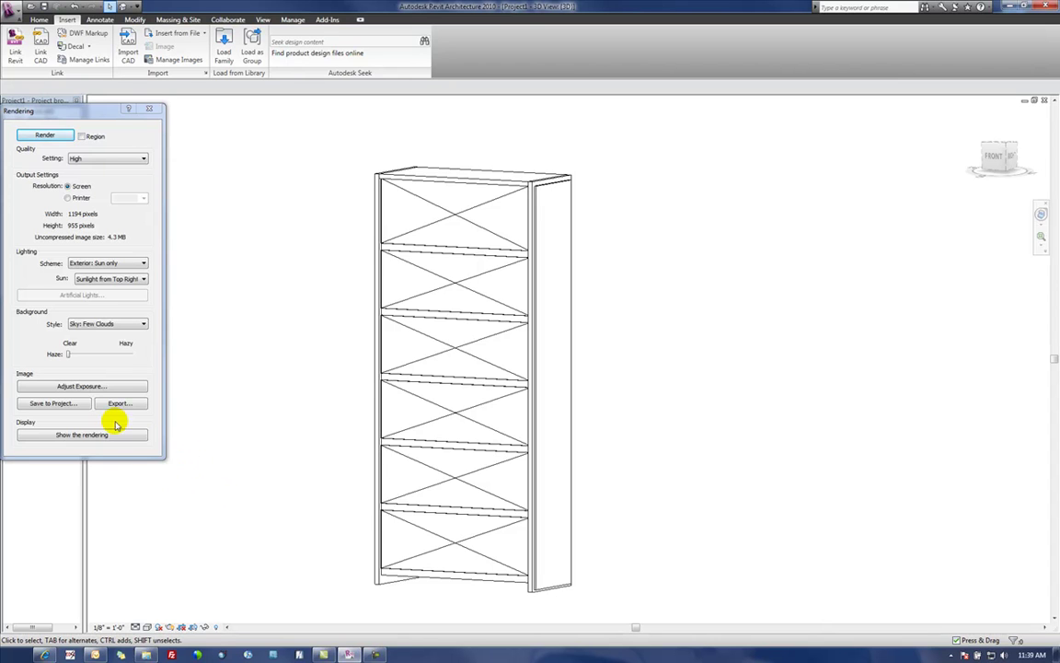
pyautogui.click(45, 136)
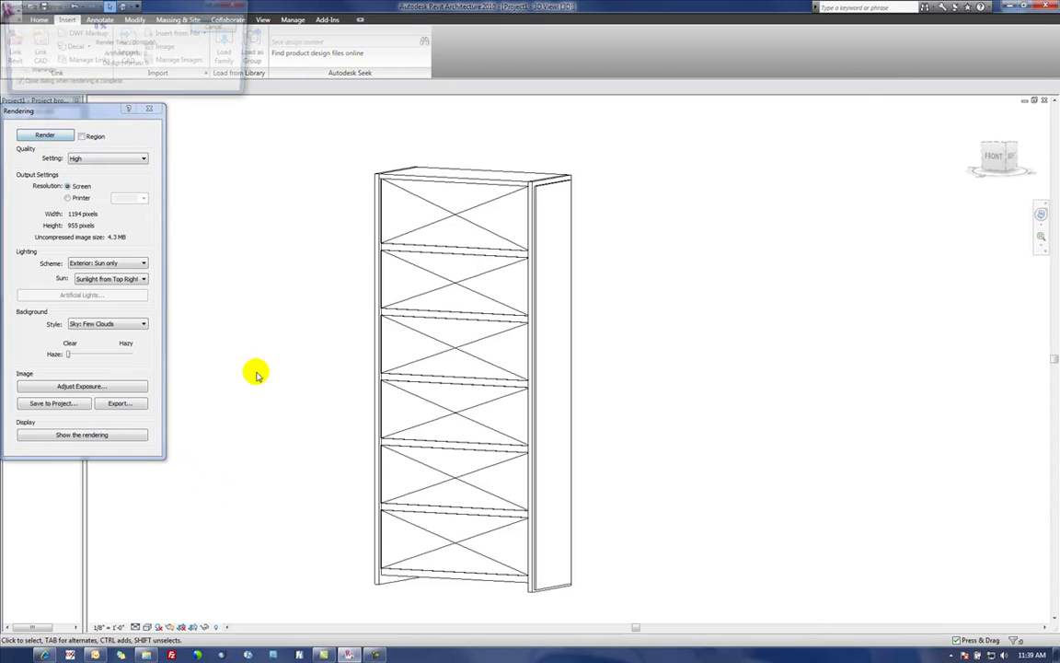